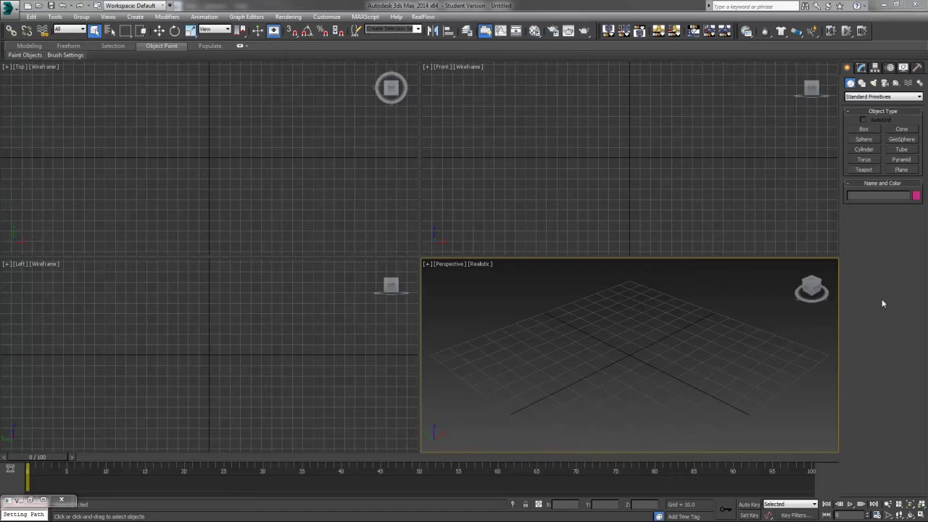
- Create a sphere at the scene centre with a radius of 30
click(865, 139)
drag(630, 353, 642, 381)
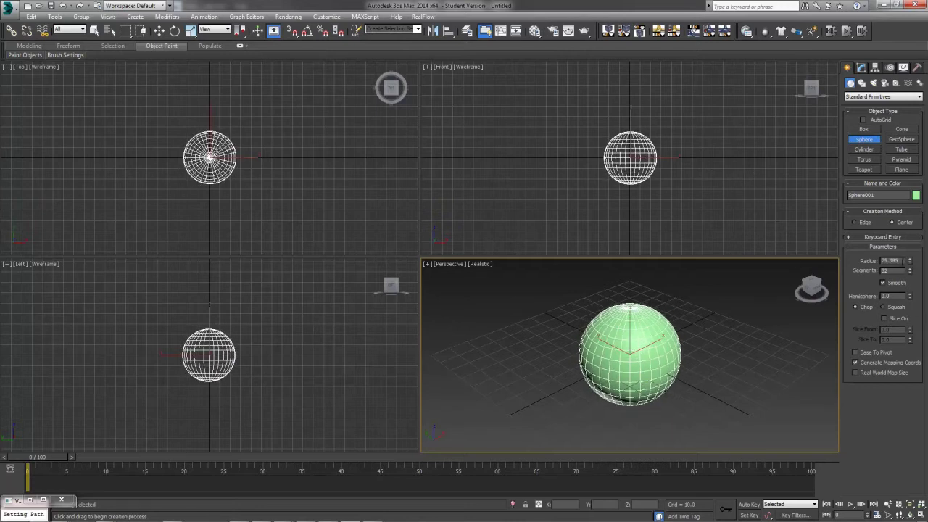
double_click(891, 260)
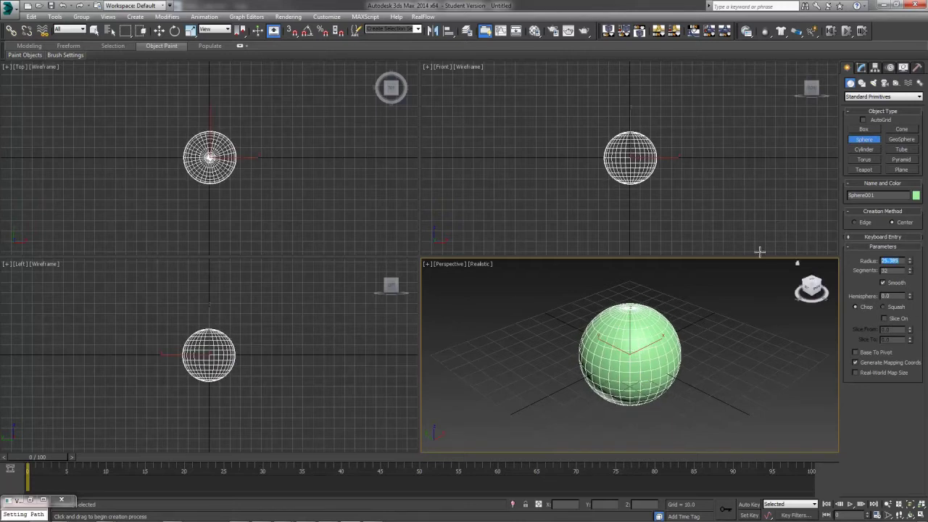
text(30)
key(Return)
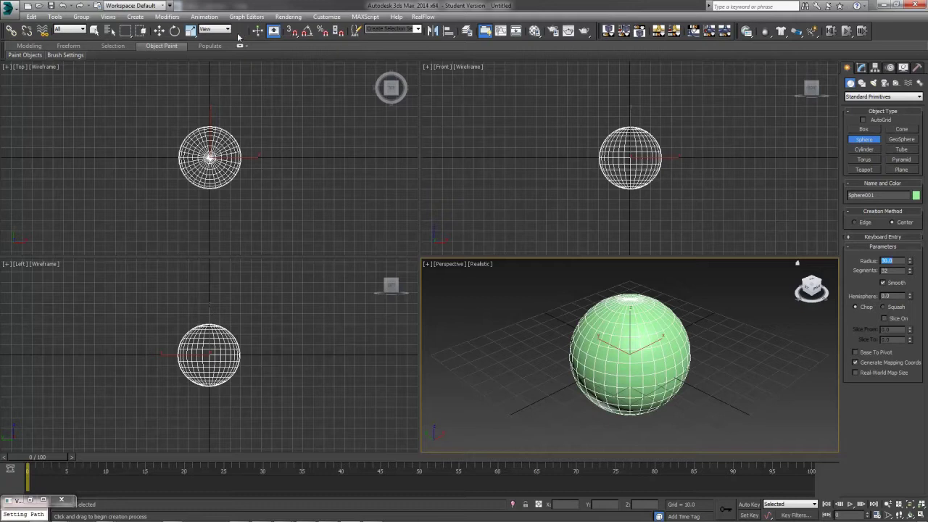
- Change the sphere's object colour to orange and reselect it
click(157, 31)
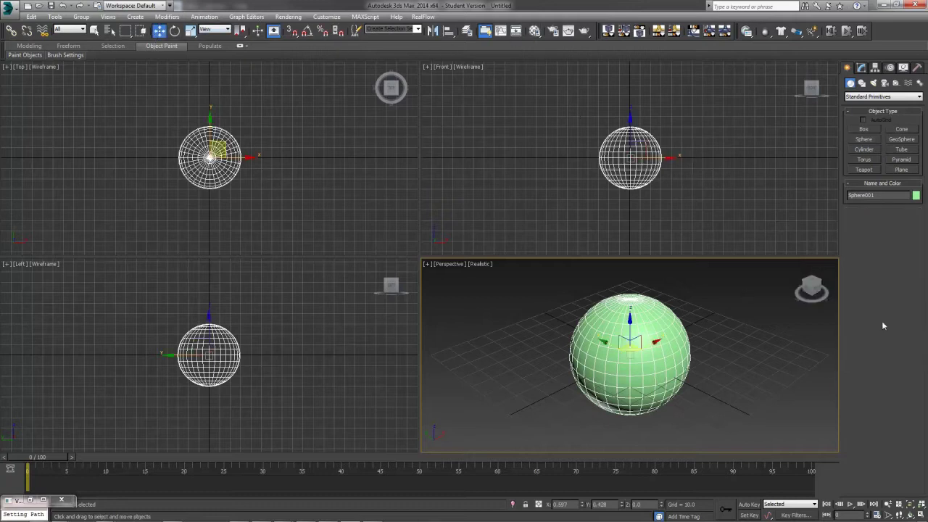
click(916, 195)
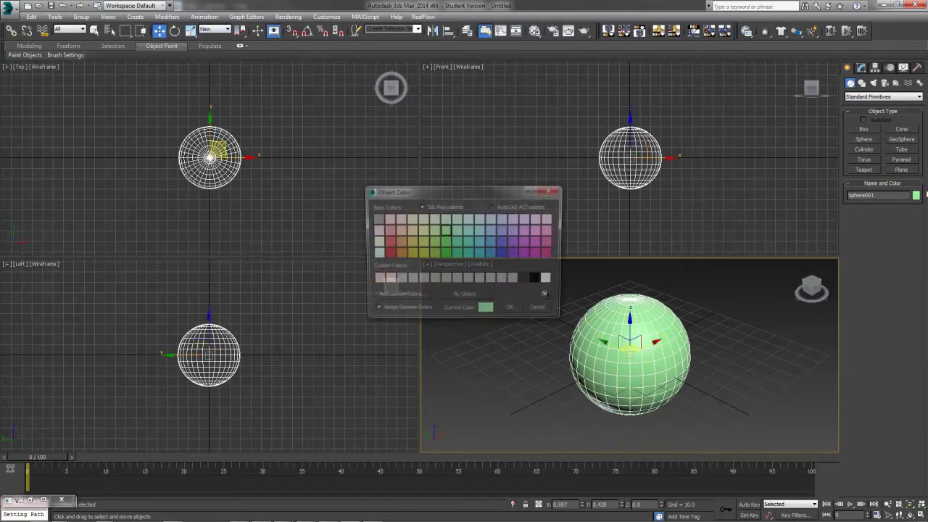
click(401, 252)
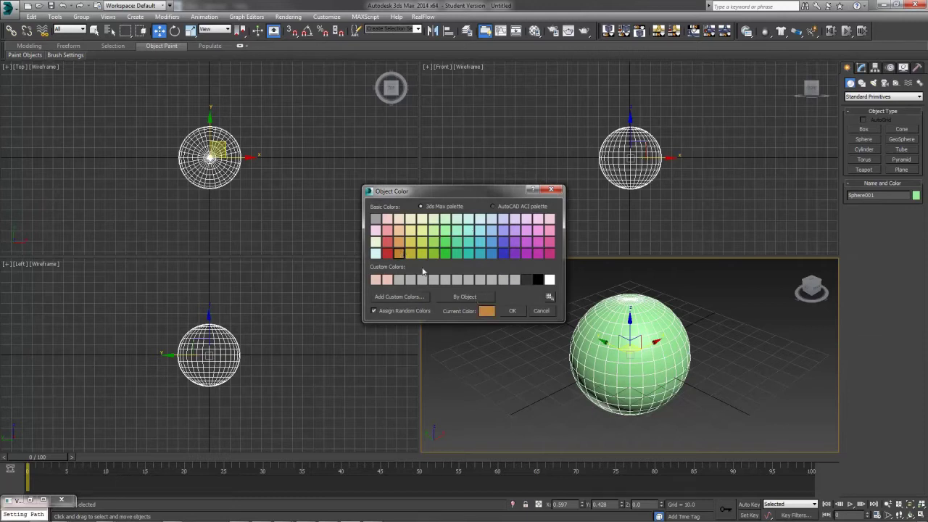
click(399, 243)
click(513, 310)
click(688, 422)
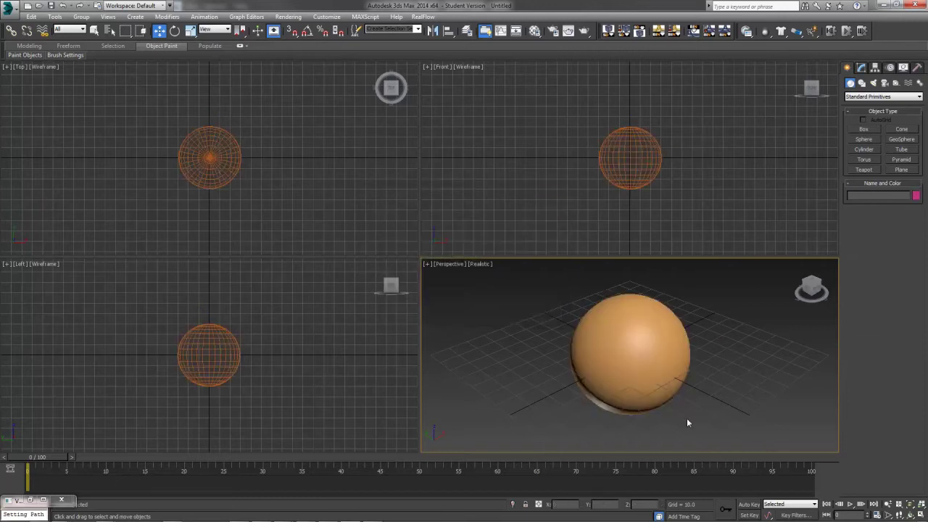
click(662, 383)
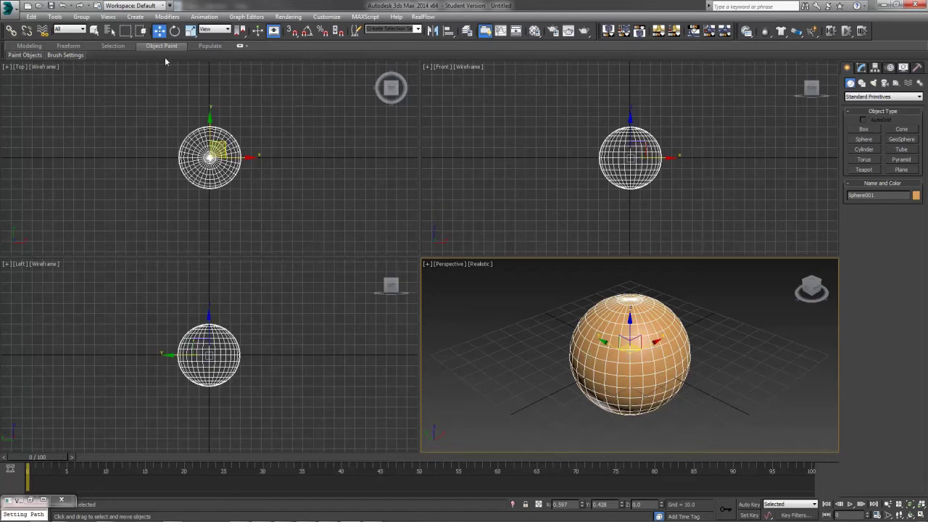
- Zero the sphere's X and Y position so it sits at 0, 0, 0
click(562, 504)
key(Tab)
key(Tab)
right_click(581, 506)
right_click(621, 506)
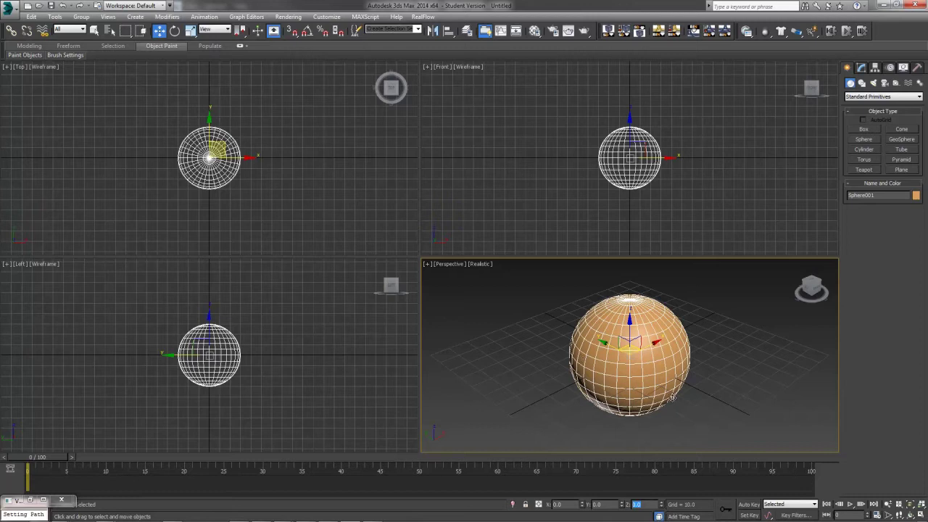
scroll(700, 392, down, 3)
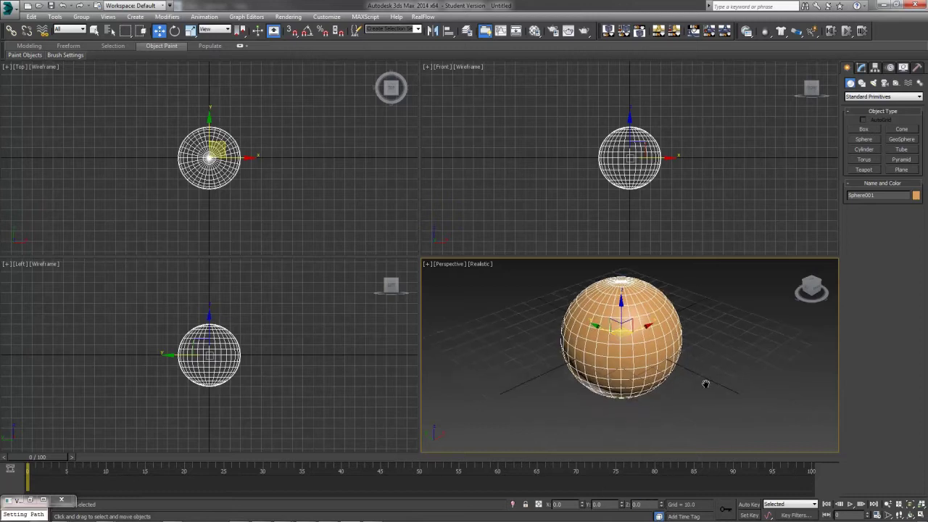
- Copy the sphere off to the side and name the copy Earth
middle_drag(698, 411, 636, 389)
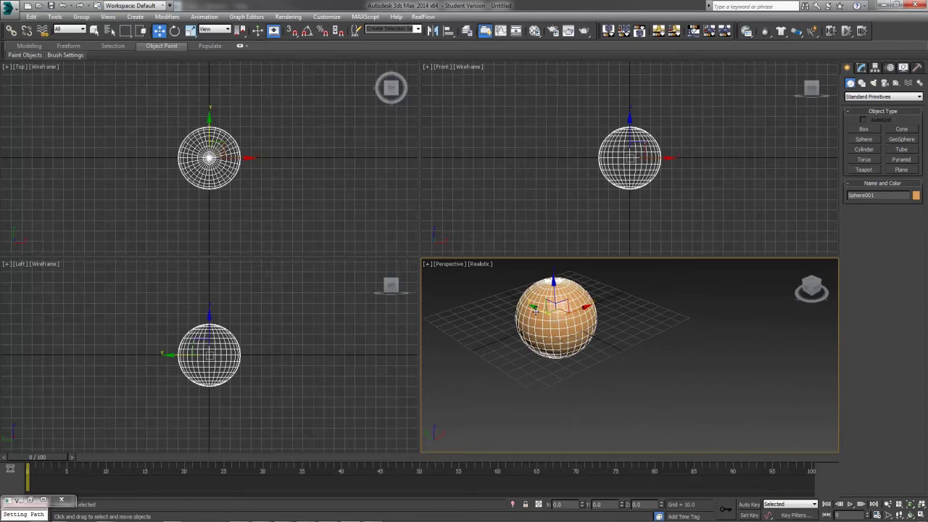
shift+drag(553, 304, 736, 381)
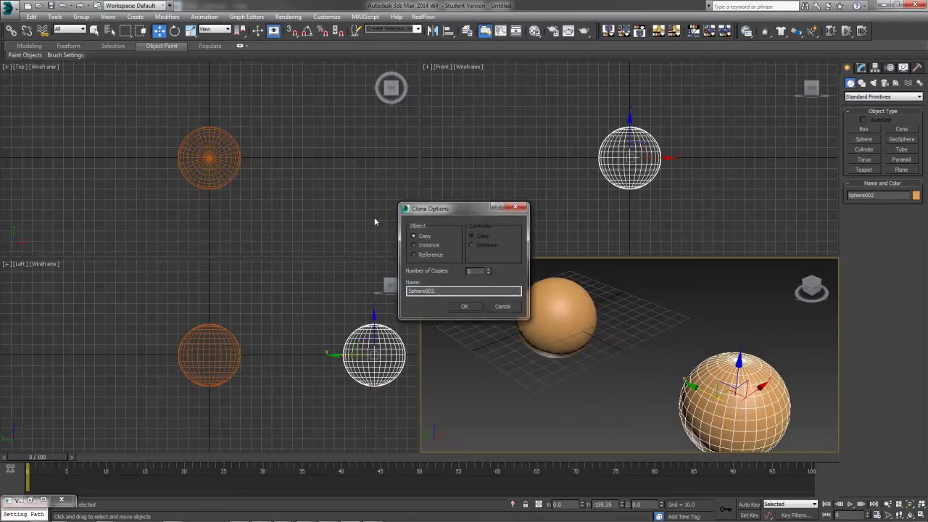
double_click(456, 291)
text(Earth)
key(Return)
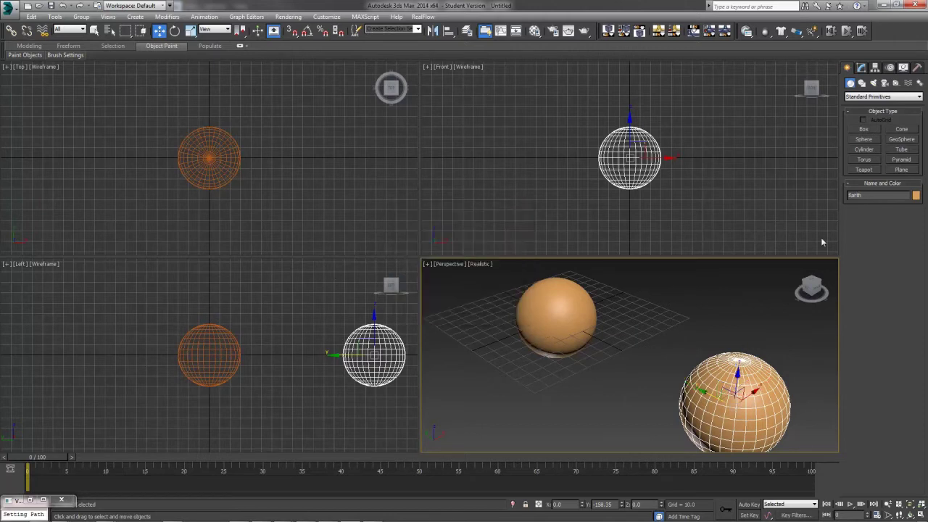
- Make Earth blue and set its radius to 5
click(916, 195)
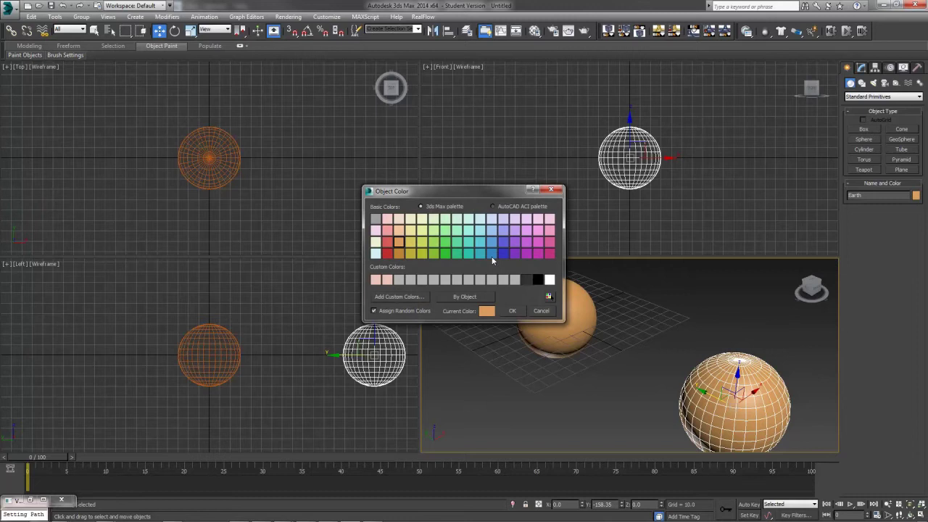
click(491, 253)
click(512, 310)
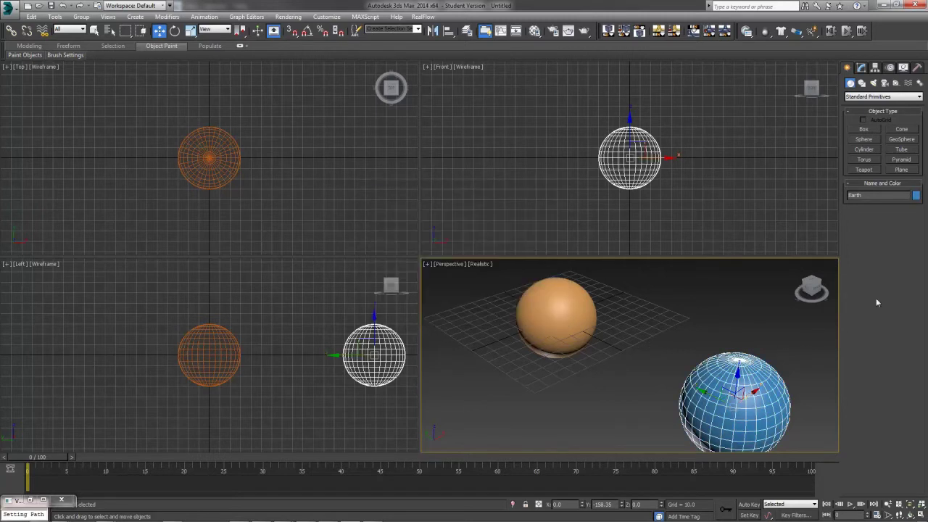
click(862, 68)
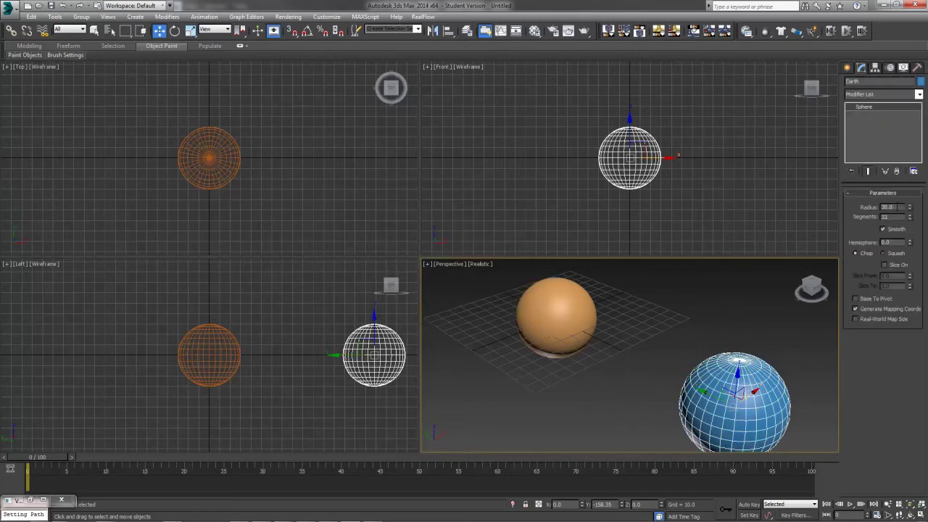
double_click(896, 206)
text(5)
key(Return)
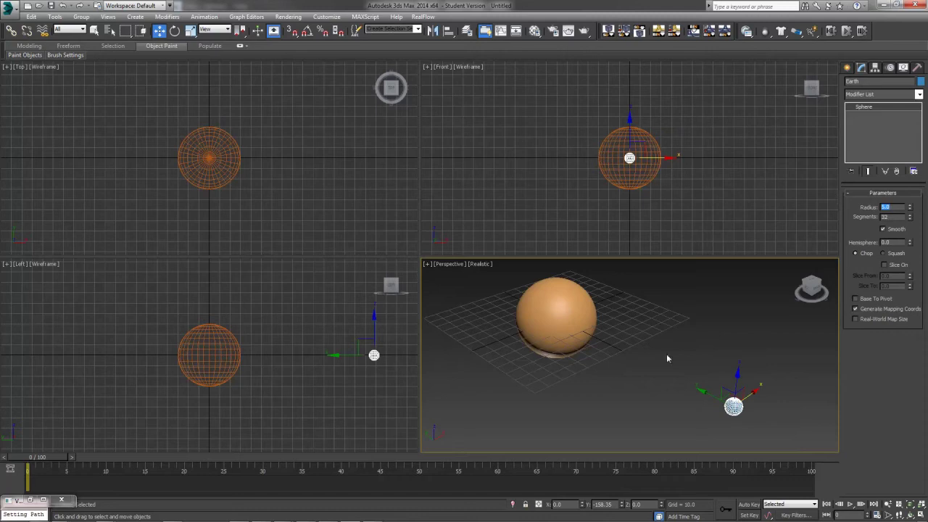
click(742, 426)
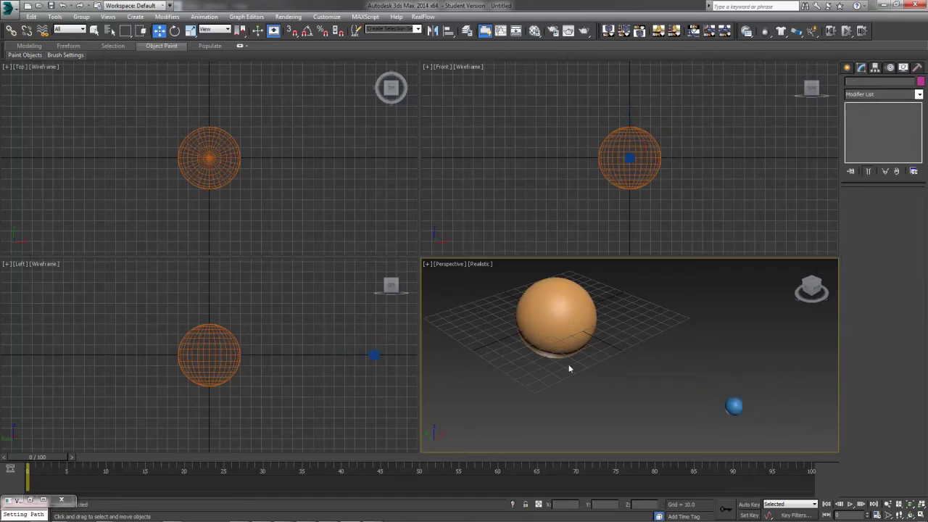
click(733, 406)
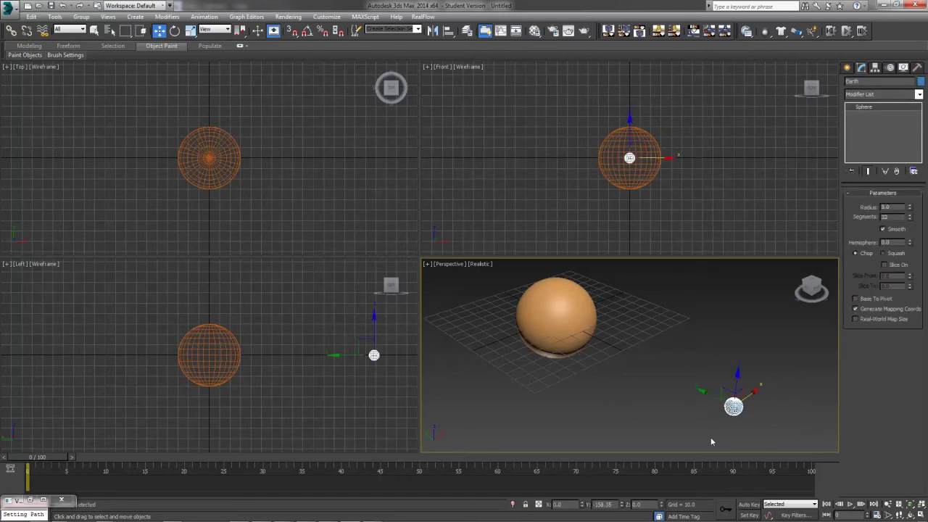
middle_drag(710, 437, 690, 400)
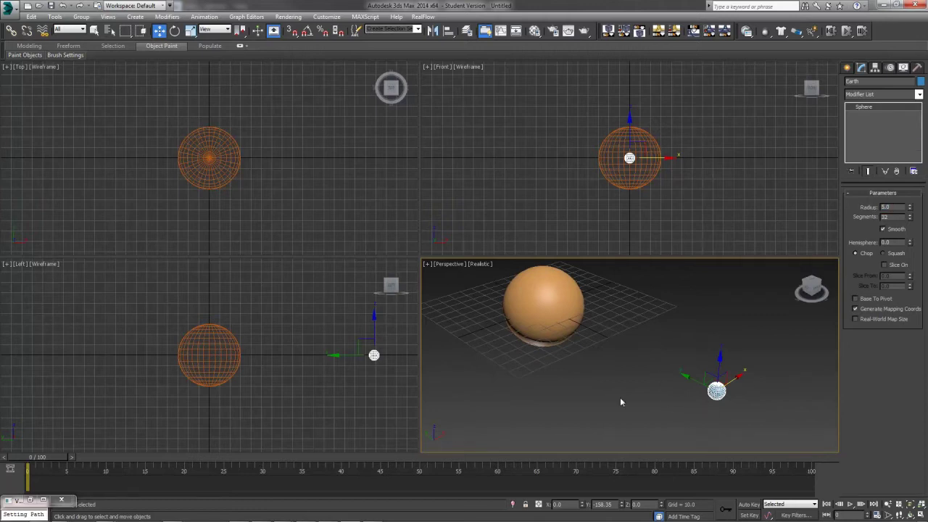
click(689, 448)
middle_drag(608, 411, 656, 429)
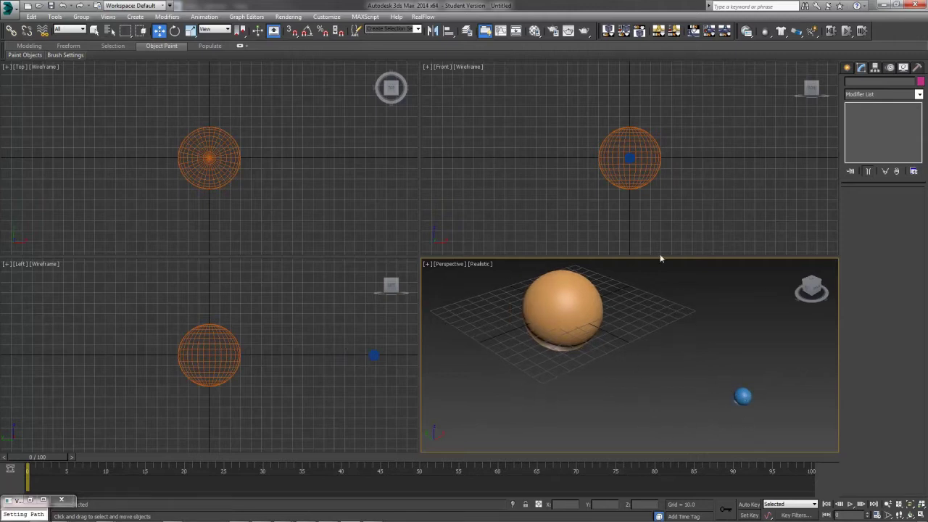
- Draw a three-point line spline, then undo it so only the two spheres remain
click(849, 68)
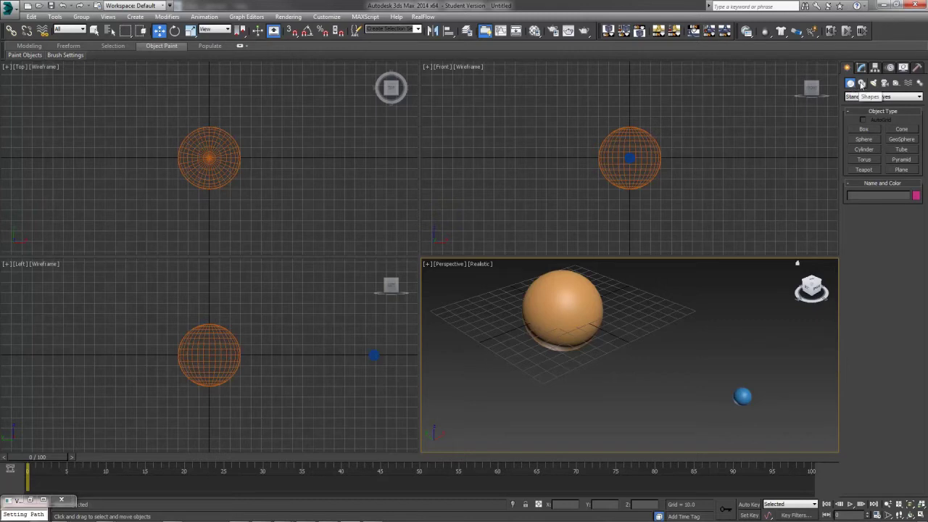
click(861, 82)
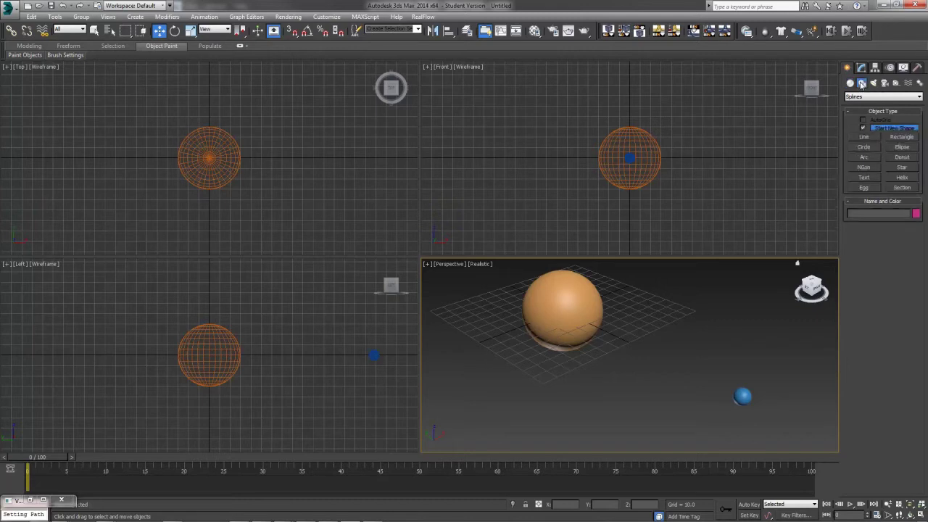
click(872, 138)
click(542, 381)
drag(642, 353, 700, 387)
drag(783, 339, 706, 337)
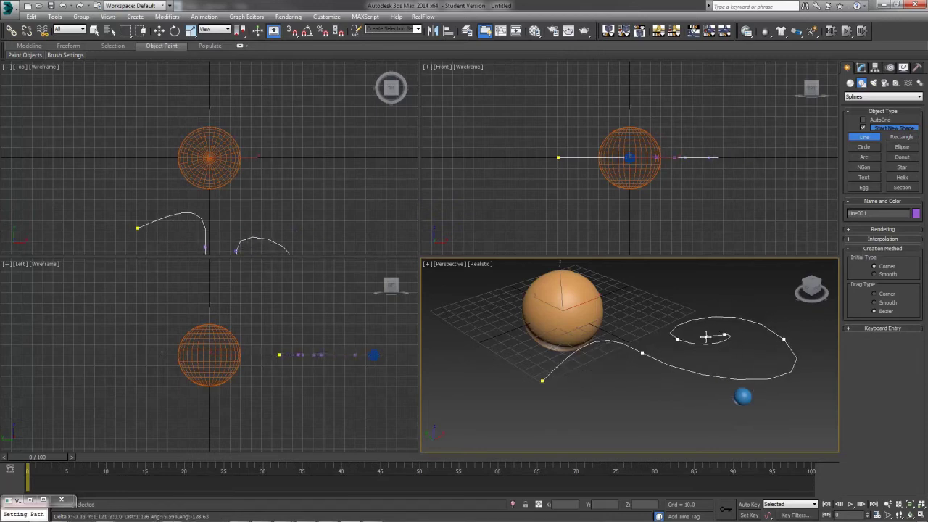
right_click(718, 343)
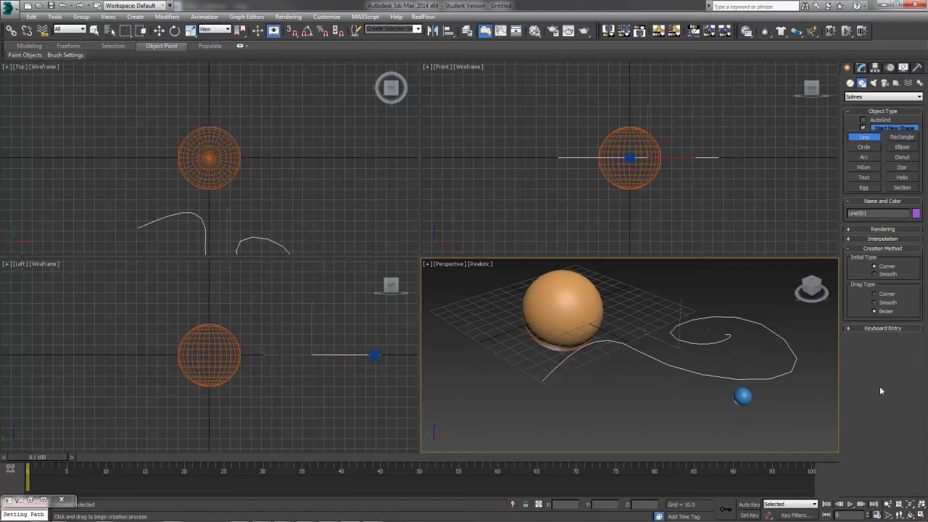
right_click(555, 181)
key(ctrl+z)
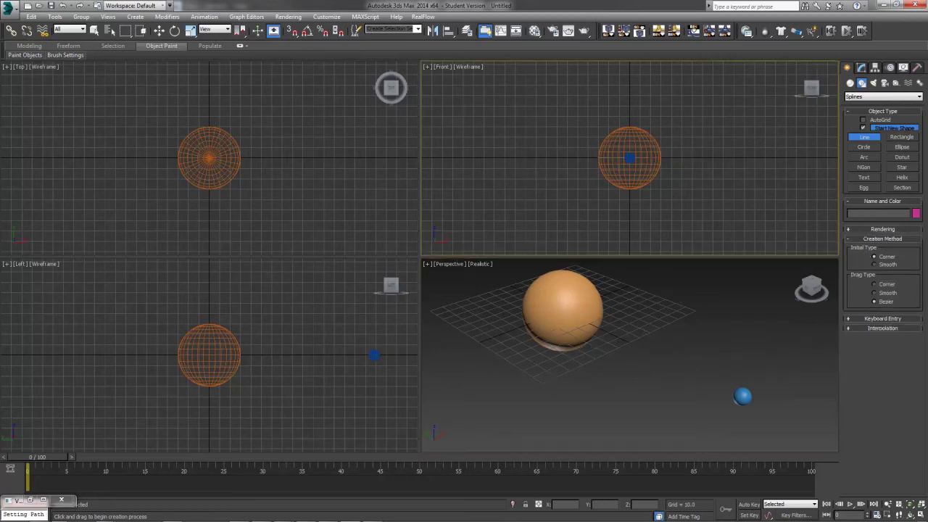
- In the Top view, draw a circle spline from the Sun's centre out to Earth
click(864, 147)
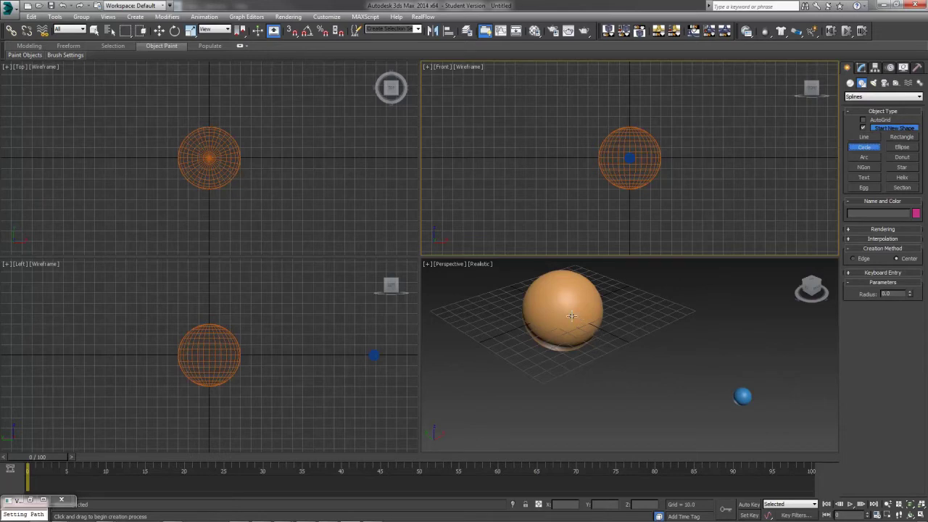
scroll(218, 141, down, 4)
middle_drag(259, 208, 266, 153)
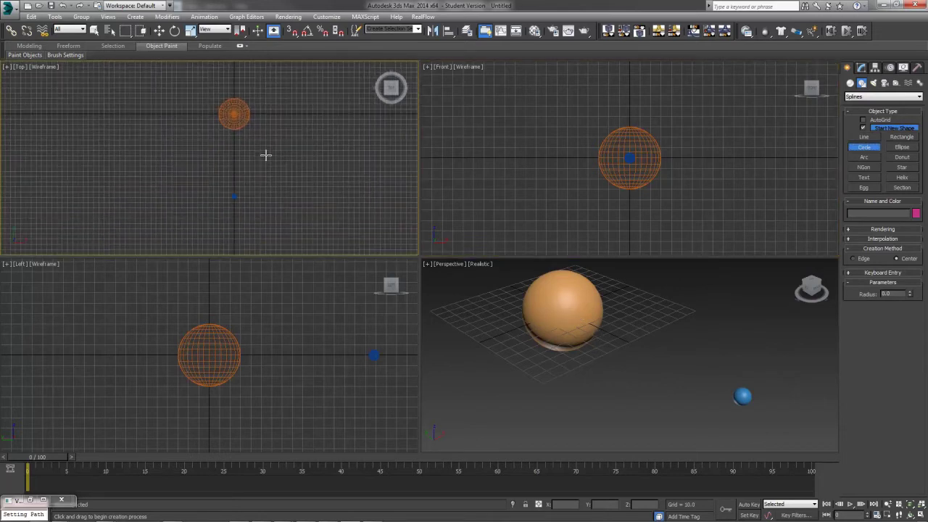
scroll(237, 116, up, 2)
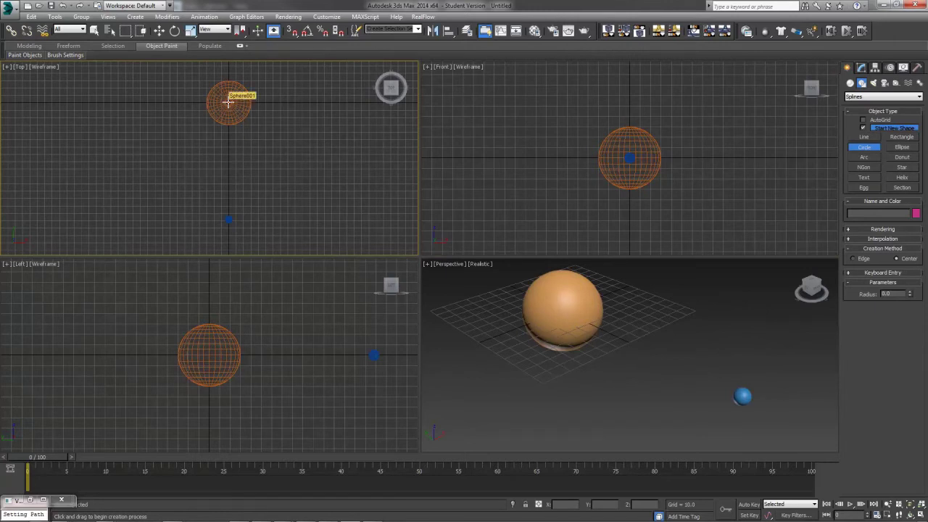
drag(229, 102, 286, 203)
- Zero the circle's X and Y position to centre it on the origin
click(730, 422)
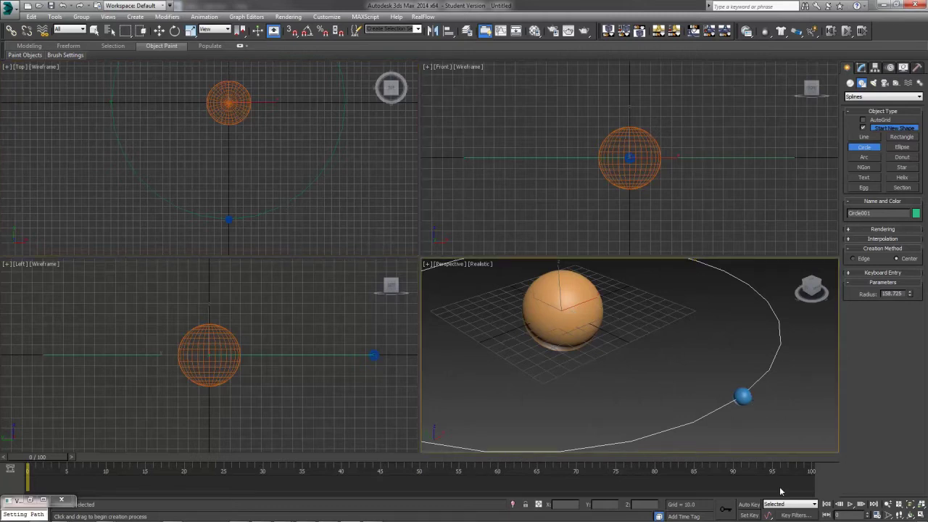
click(160, 31)
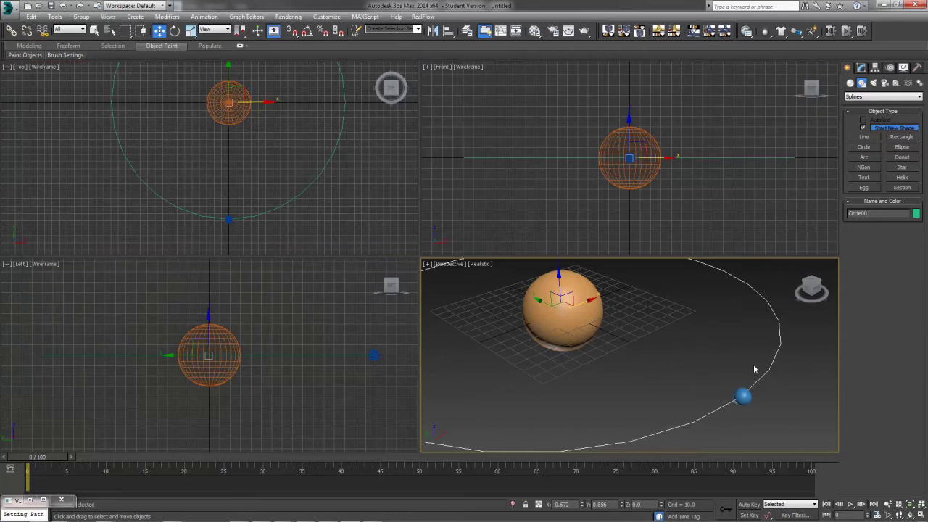
right_click(582, 504)
right_click(620, 505)
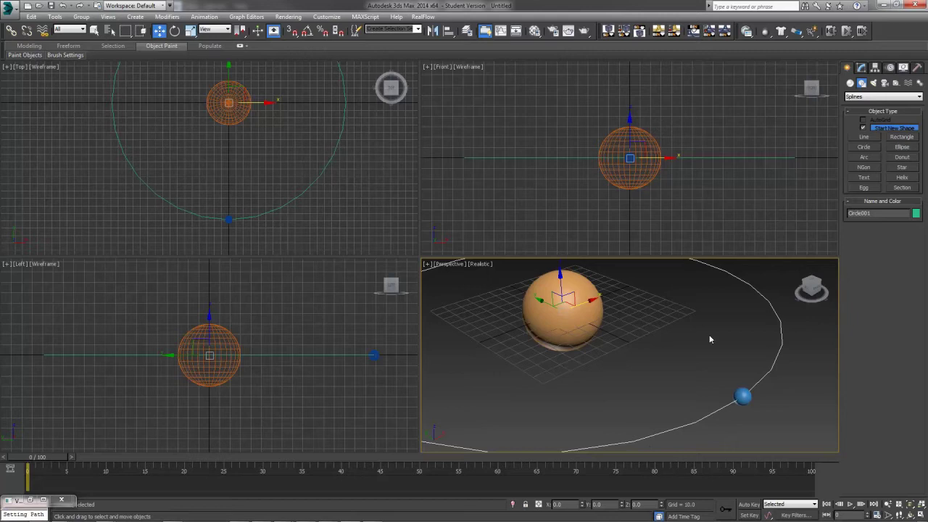
- Set Earth's Y position to -160, then select the orbit circle
click(742, 397)
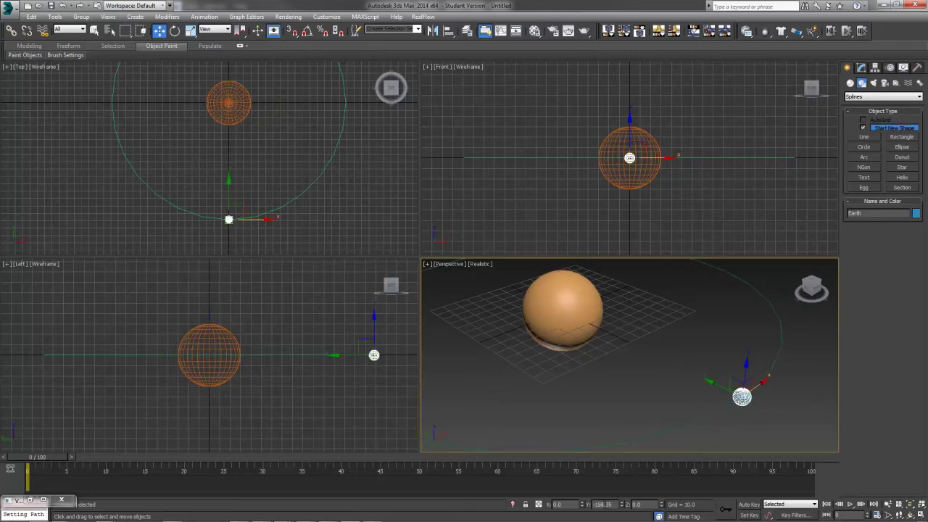
double_click(601, 504)
key(BackSpace)
text(-160)
key(Return)
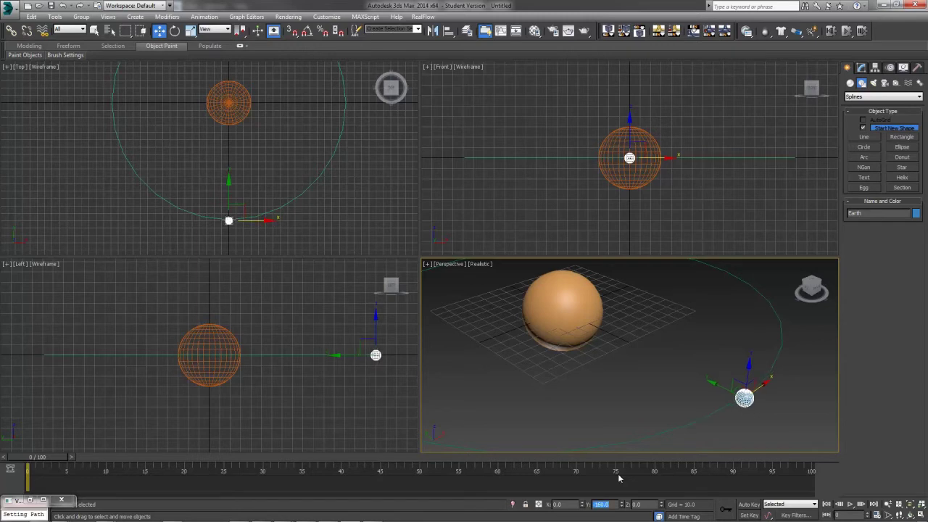
click(725, 414)
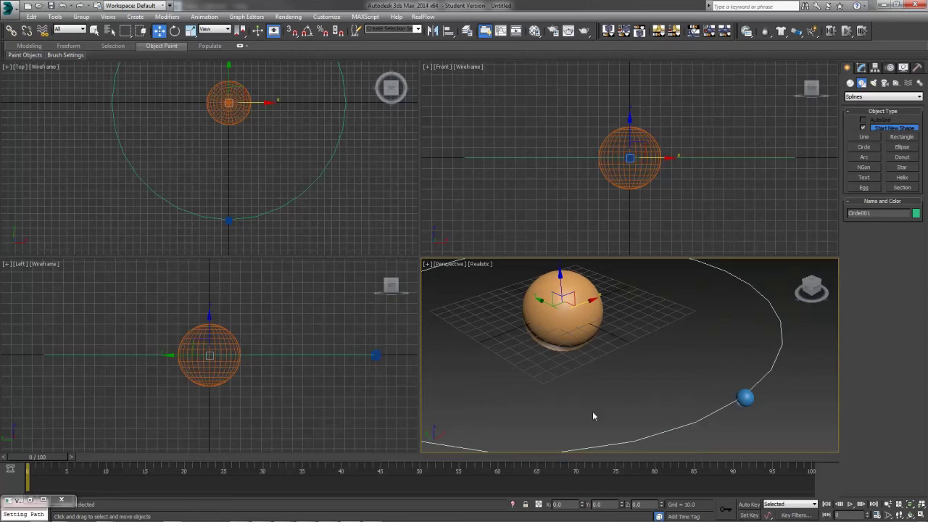
- Set Circle001's radius to 160 and turn on Adaptive interpolation
click(862, 67)
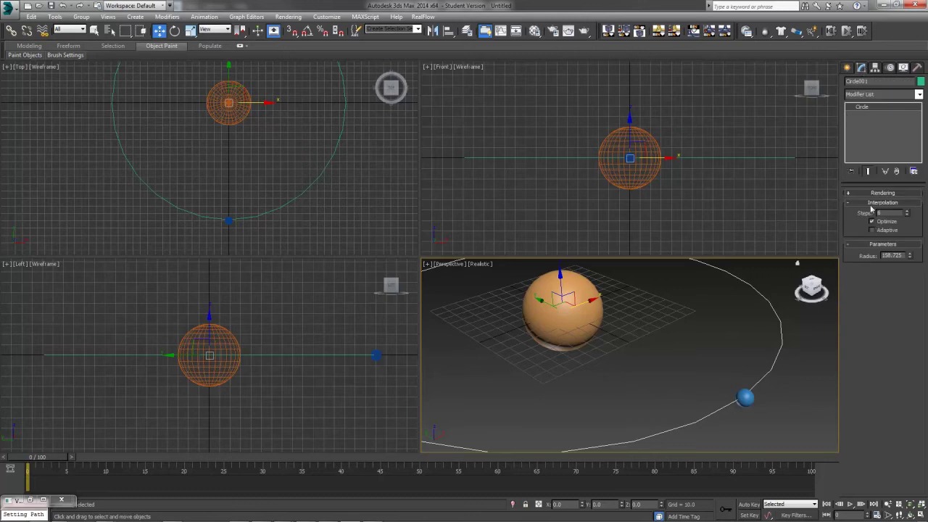
double_click(892, 255)
text(160)
key(Return)
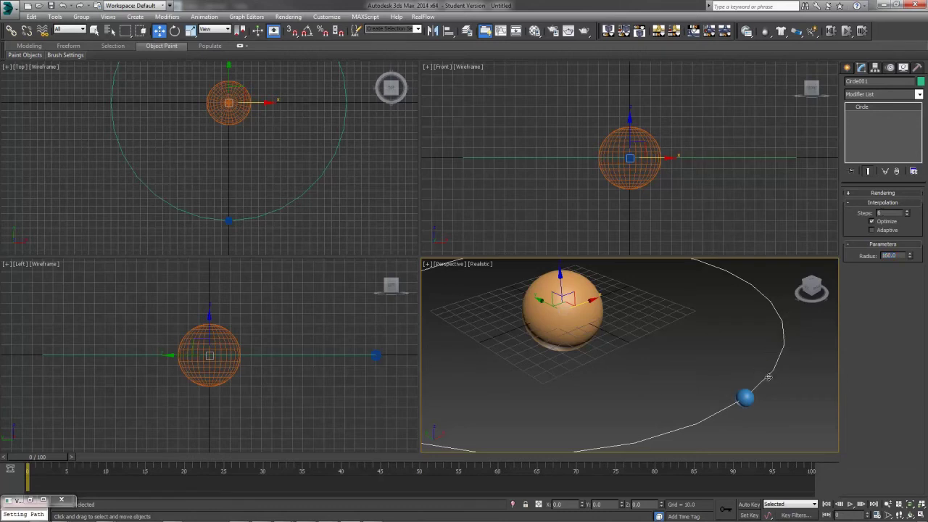
click(873, 230)
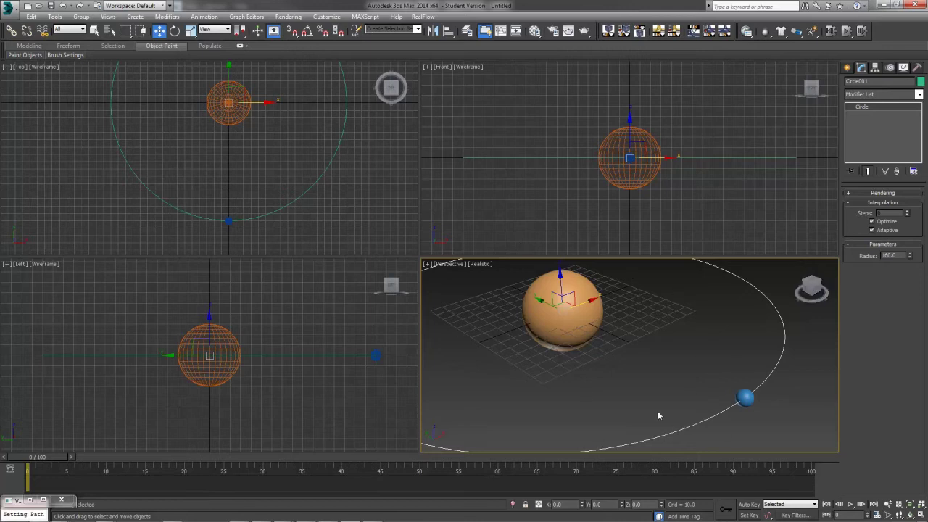
- Scrub the time slider to check Earth has no animation, then select Earth
click(848, 67)
click(748, 403)
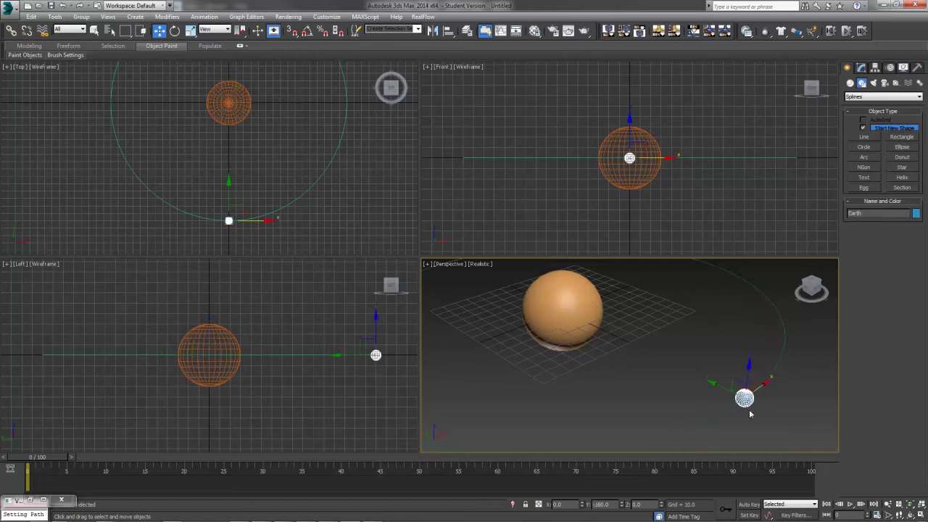
key(ctrl+z)
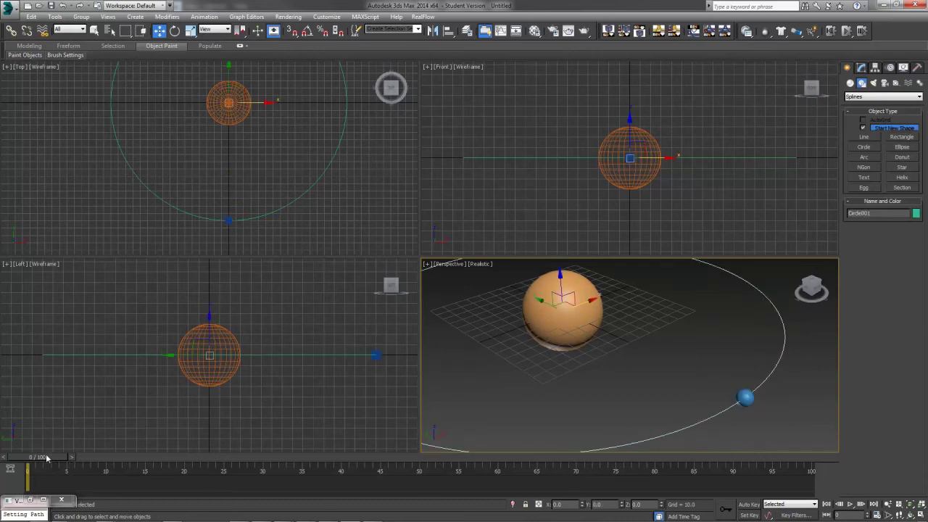
mouse_move(47, 457)
mouse_down()
mouse_move(428, 458)
mouse_move(37, 457)
mouse_up()
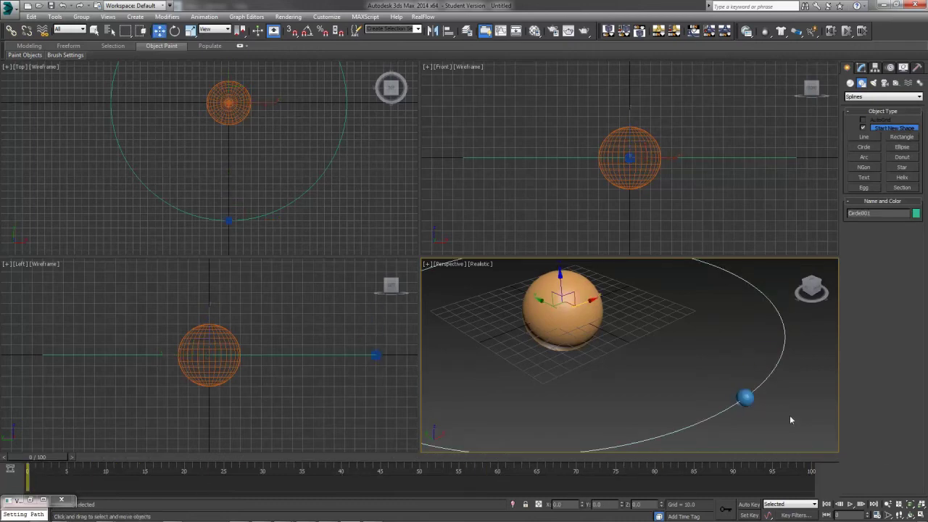
click(747, 398)
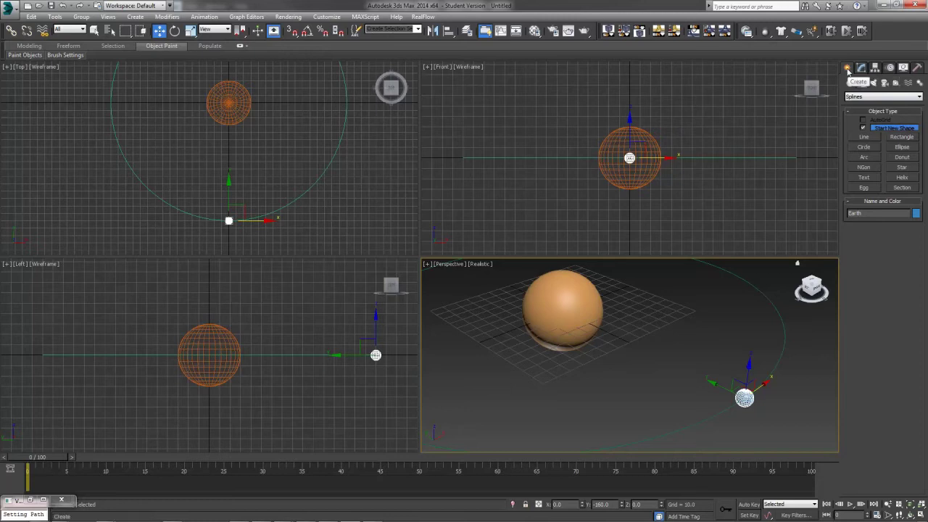
- In Earth's Motion settings, expand Assign Controller and select the Position : Position XYZ track
click(889, 67)
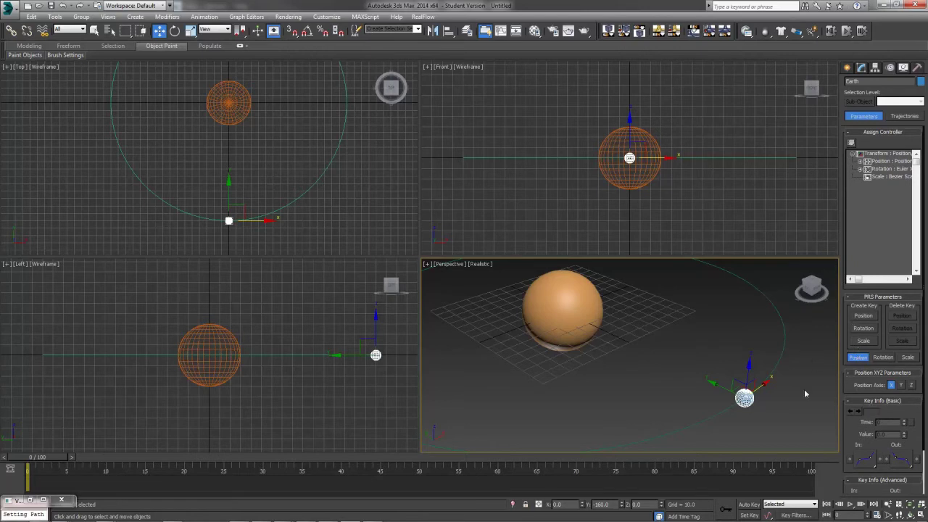
click(869, 134)
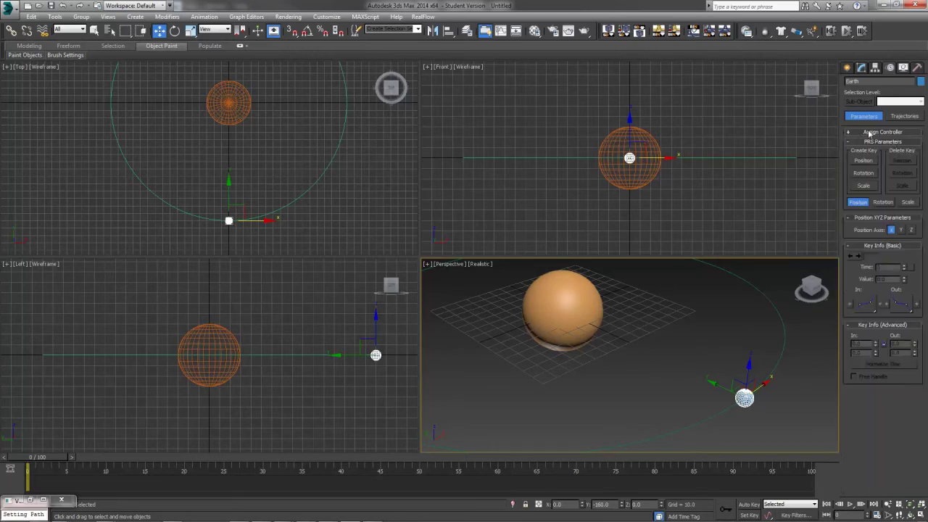
click(863, 133)
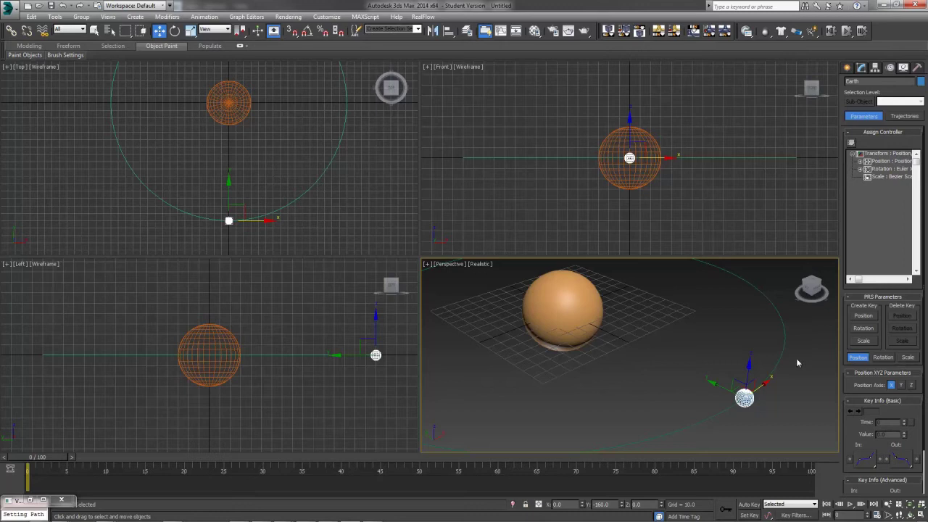
click(884, 162)
- Assign a Path Constraint controller to Earth's Position track
click(852, 144)
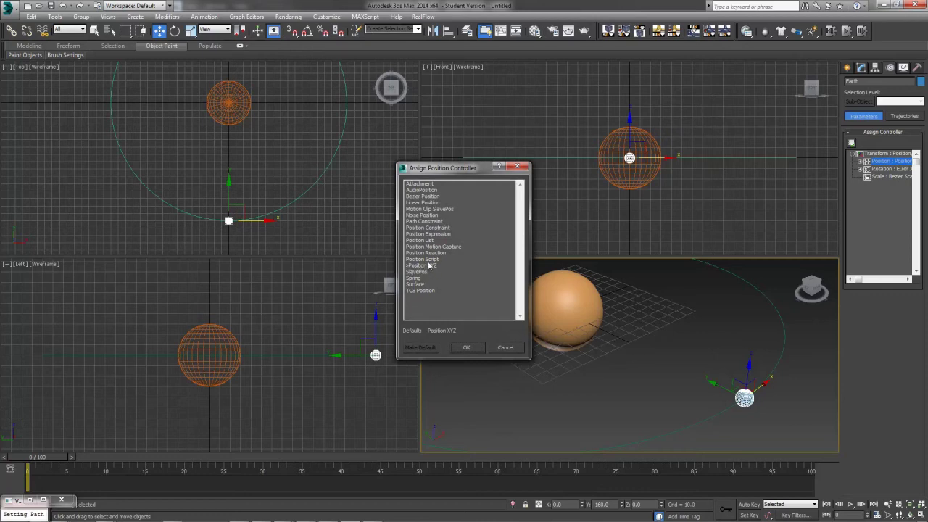
click(410, 221)
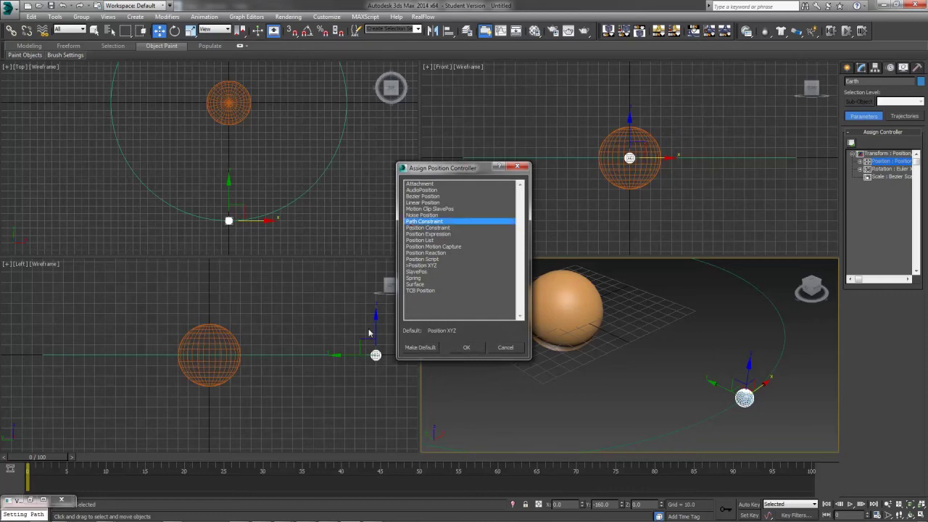
click(464, 348)
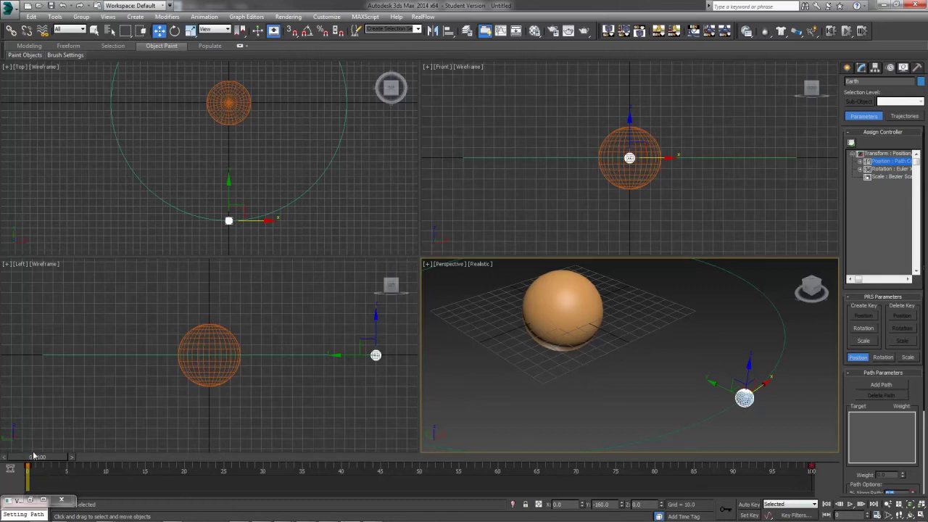
- Add Circle001 as Earth's path and scrub the timeline to confirm Earth orbits it
mouse_move(33, 458)
mouse_down()
mouse_move(622, 466)
mouse_move(33, 464)
mouse_up()
key(w)
drag(853, 389, 849, 291)
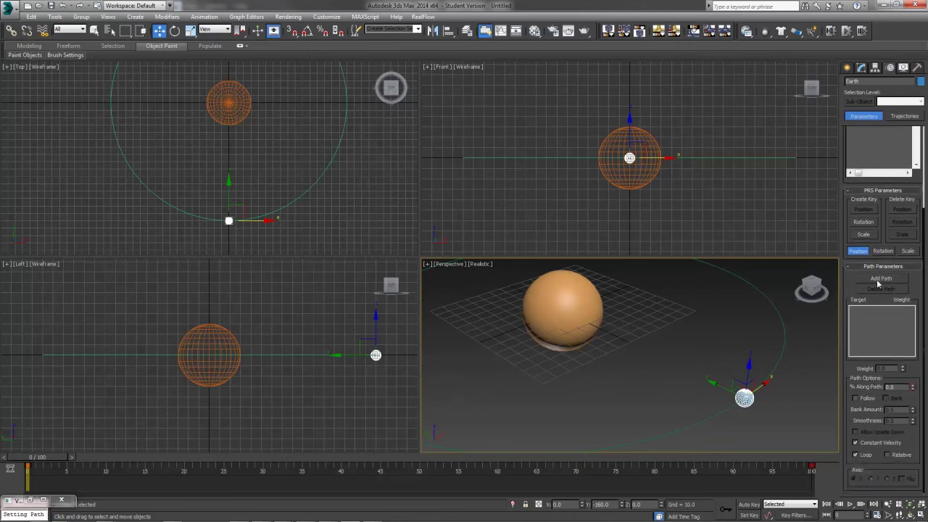
click(881, 279)
click(783, 350)
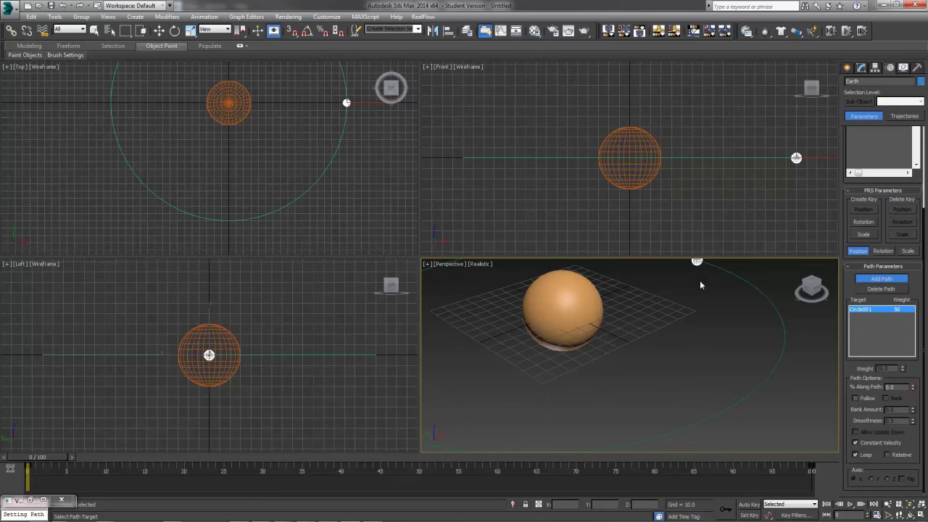
drag(33, 463, 811, 476)
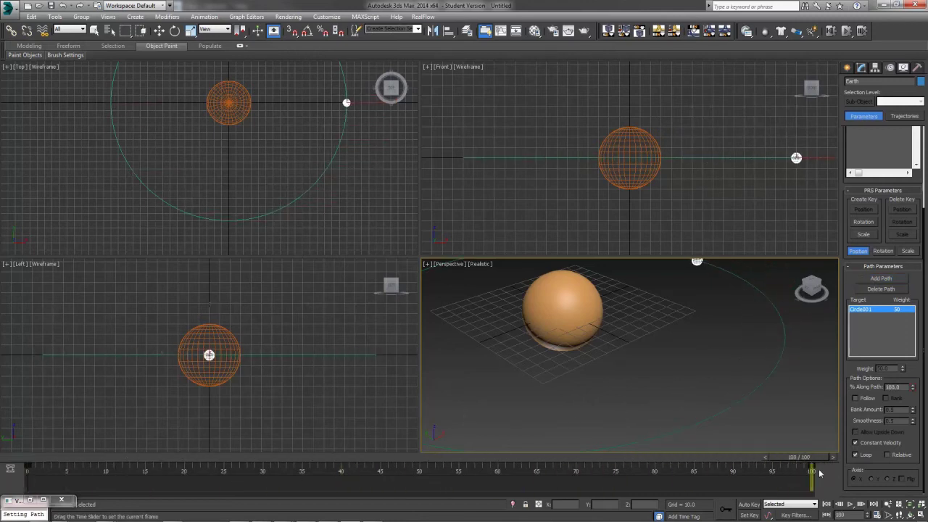
- Play Earth's orbit animation, then stop it and return to frame 0
click(881, 278)
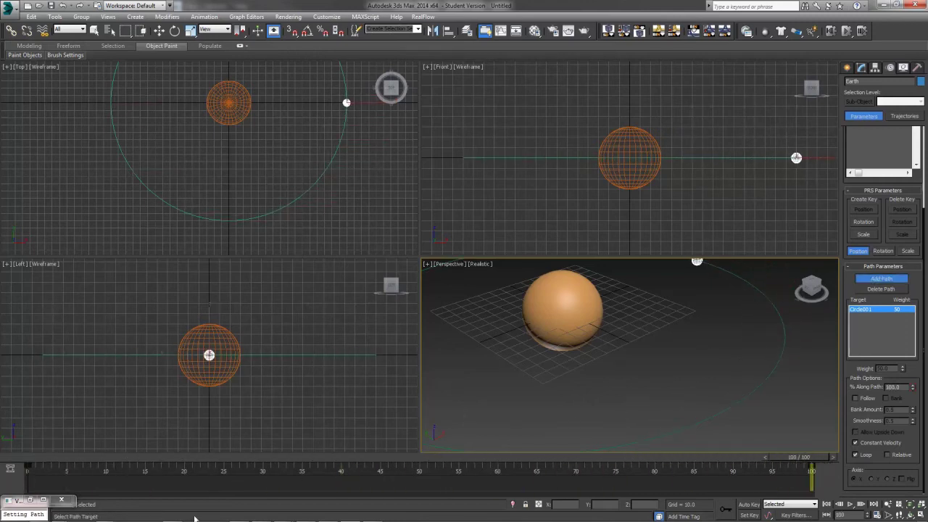
click(851, 504)
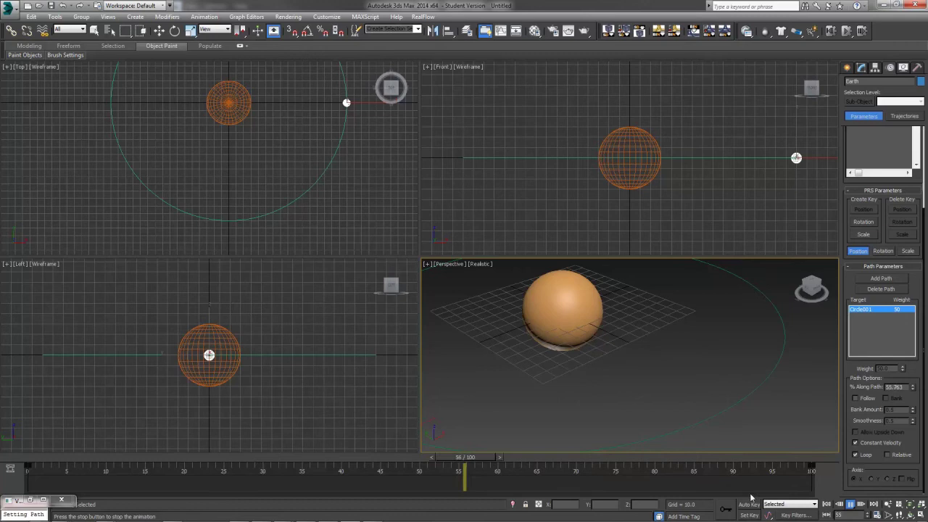
drag(724, 453, 66, 456)
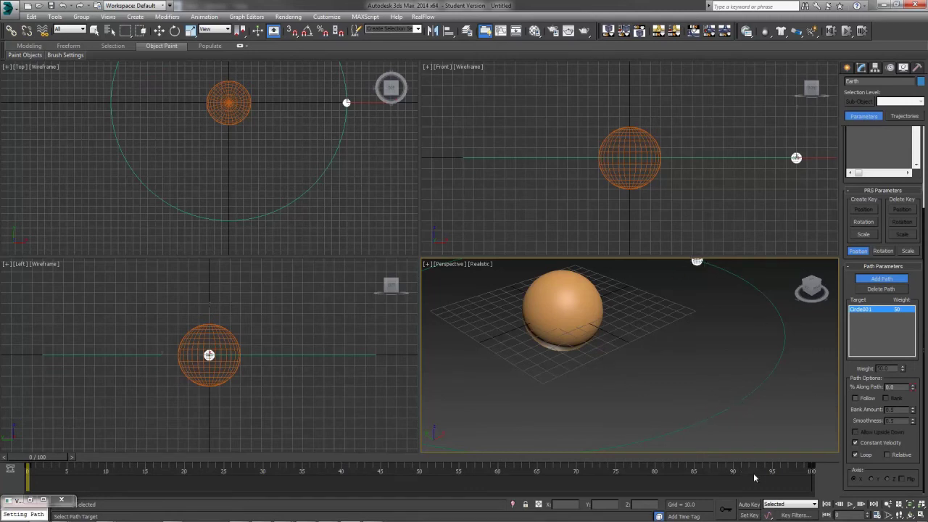
- With Auto Key on, key Earth's % Along Path to -25 at frame 0
click(749, 505)
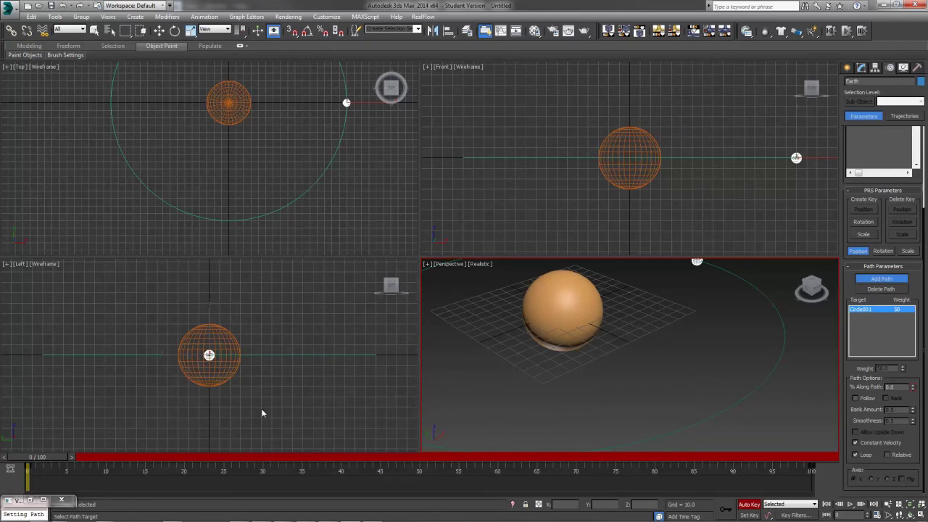
click(25, 467)
drag(890, 387, 869, 391)
text(4)
key(Return)
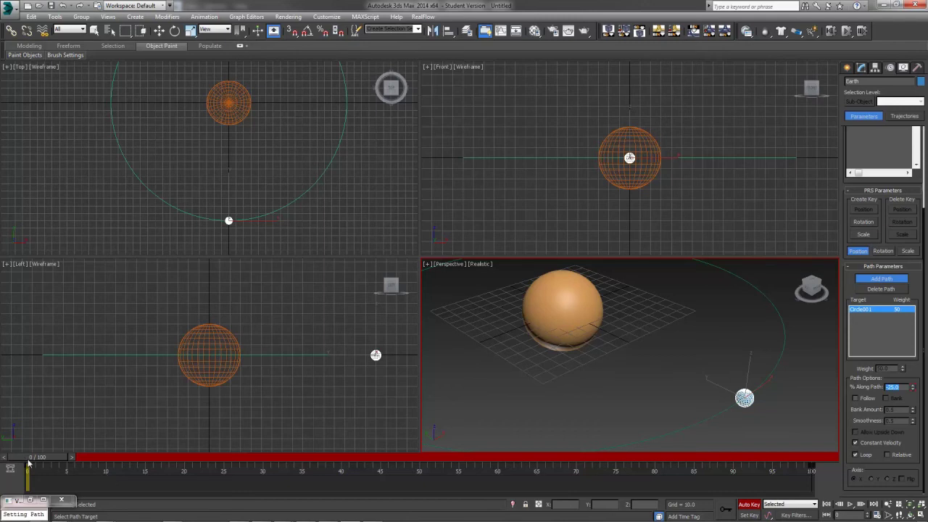
- Key % Along Path to 75 at frame 100, then turn Auto Key off and preview
drag(29, 463, 812, 460)
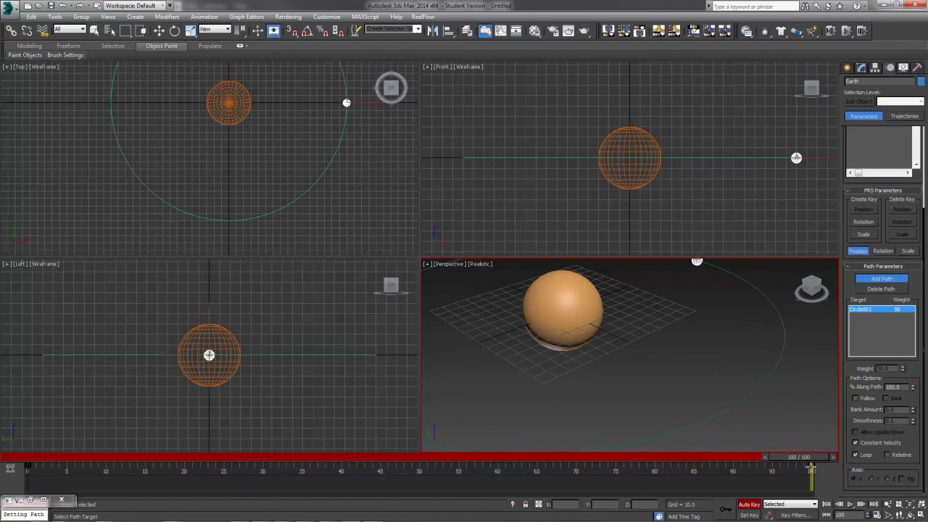
double_click(893, 386)
text(75)
key(Return)
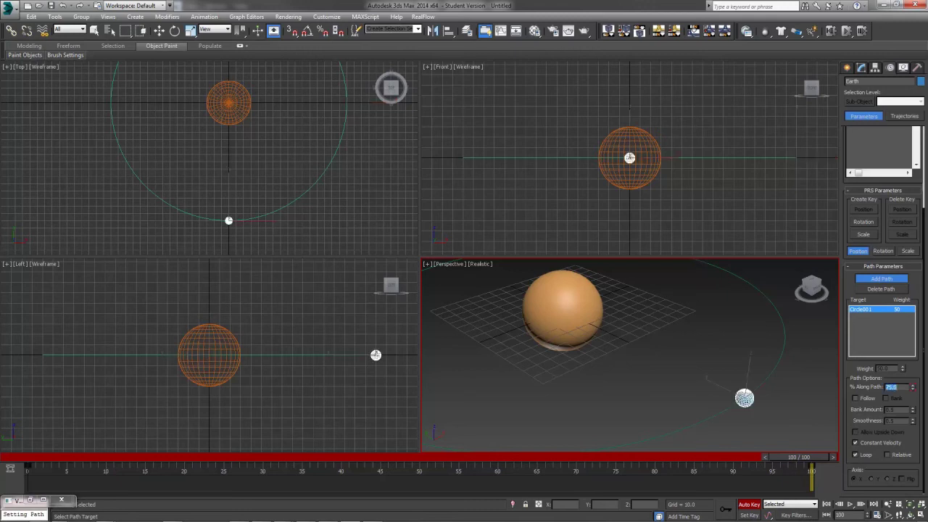
click(751, 503)
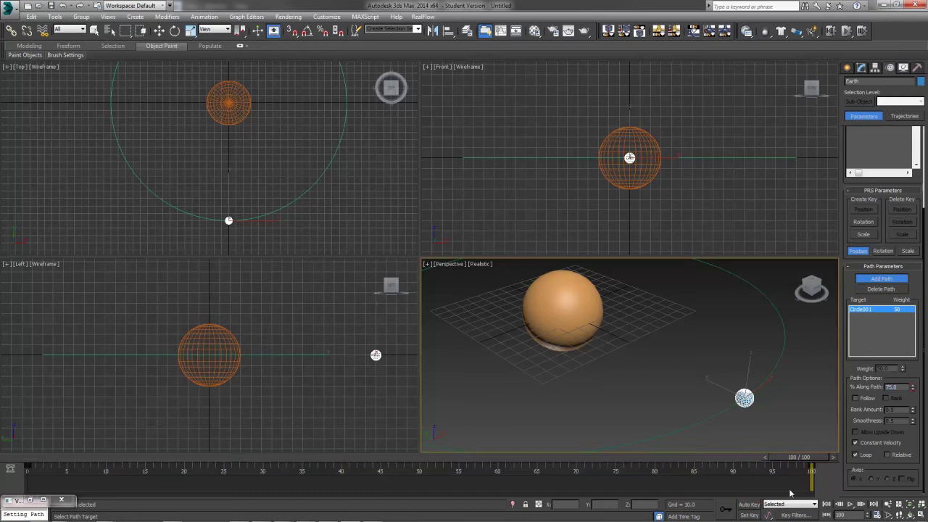
drag(816, 458, 840, 411)
- Enable Follow and Bank on Earth's path constraint and play back the banking orbit
click(881, 279)
click(867, 398)
click(887, 399)
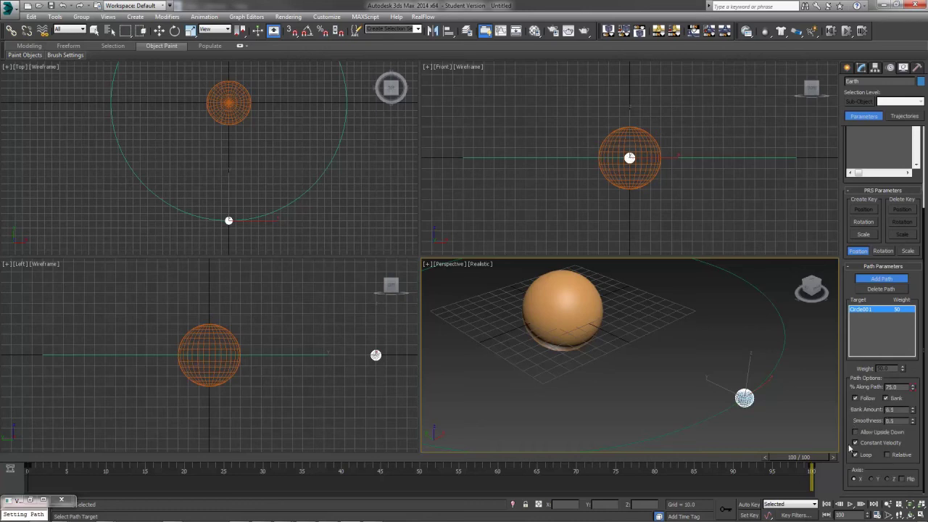
drag(826, 461, 768, 445)
drag(810, 460, 185, 403)
key(slash)
- Try higher Bank Amount and Smoothness values, then restore both to 0.5
drag(913, 410, 926, 470)
key(ctrl+z)
drag(912, 420, 672, 89)
key(ctrl+z)
- Switch the path axis to Z, then X, and preview Earth's reoriented orbit at frame 100
click(888, 479)
click(857, 479)
mouse_move(805, 472)
mouse_down()
mouse_move(259, 480)
mouse_move(208, 445)
mouse_move(581, 475)
mouse_move(811, 475)
mouse_up()
click(881, 278)
scroll(858, 181, up, 3)
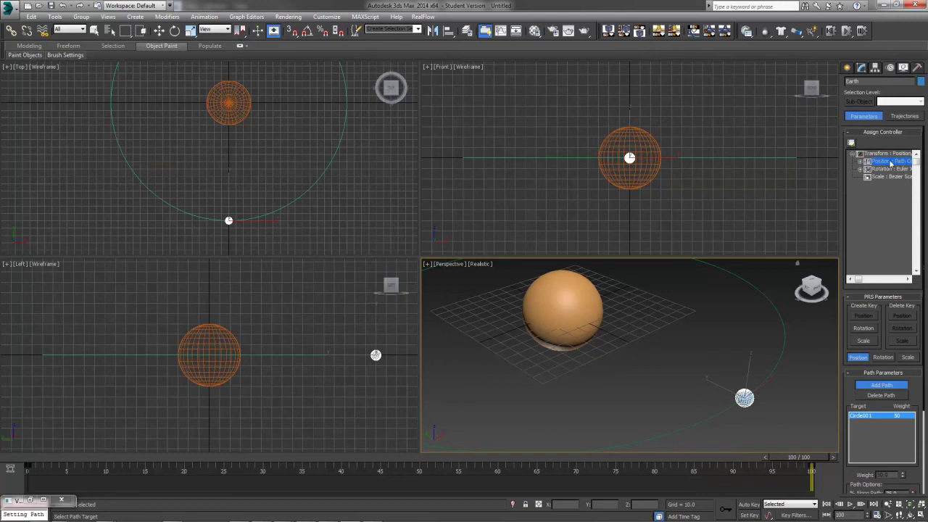
- Replace Earth's Path Constraint with a Position XYZ controller and reselect Earth at frame 0
click(851, 142)
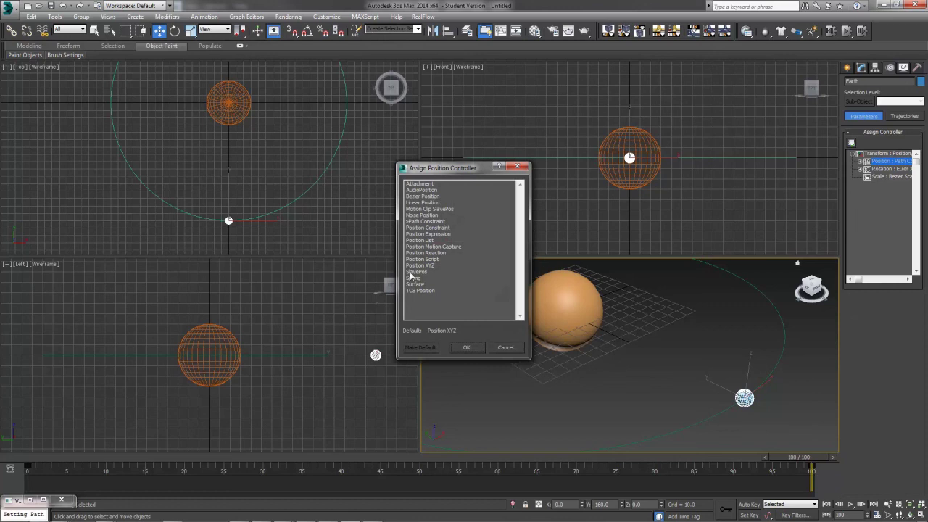
click(469, 351)
click(635, 434)
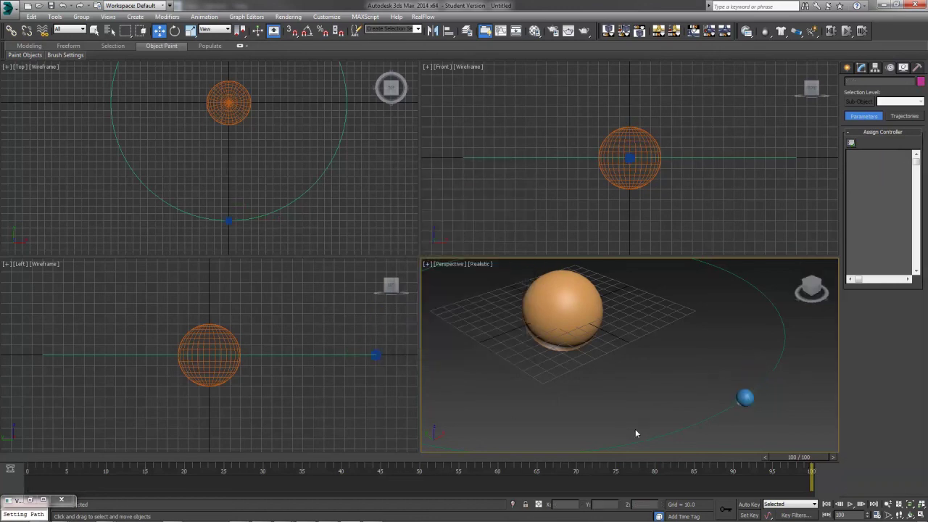
drag(812, 469, 24, 477)
key(w)
click(746, 397)
mouse_move(745, 397)
mouse_down()
mouse_move(510, 286)
mouse_move(825, 462)
mouse_move(744, 398)
mouse_up()
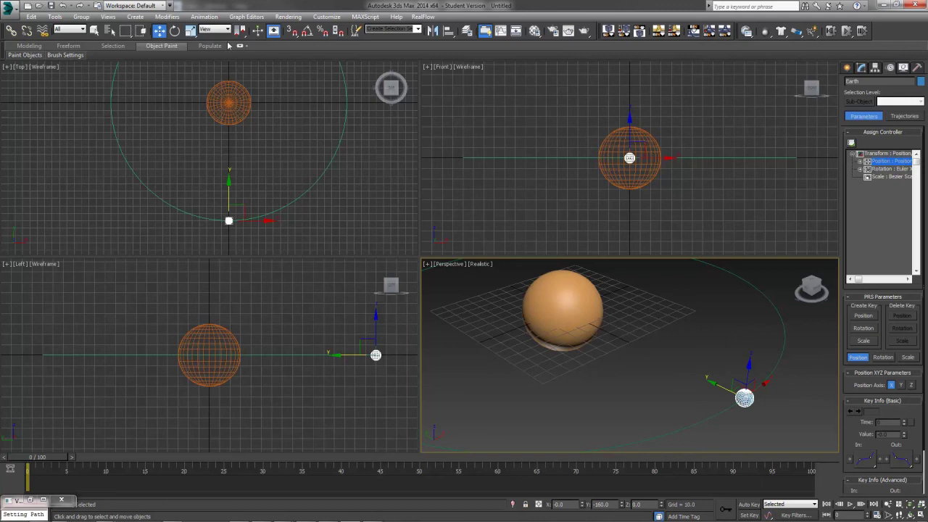
- Apply Animation > Constraints > Path Constraint to Earth with Circle001 as the path target
click(204, 17)
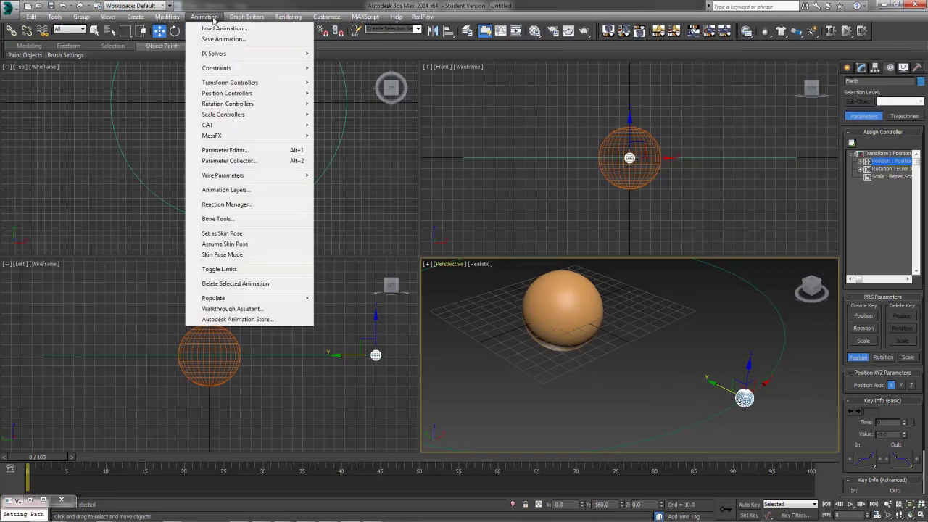
mouse_move(229, 68)
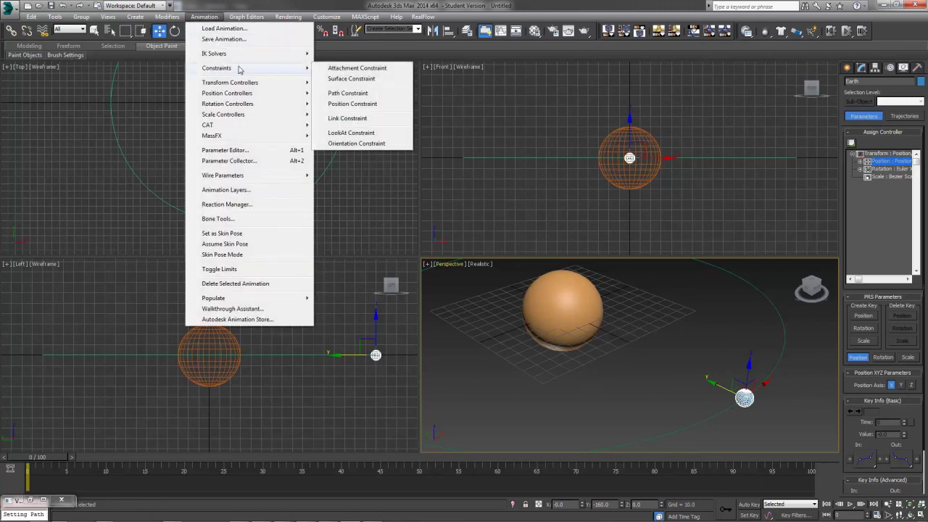
click(364, 95)
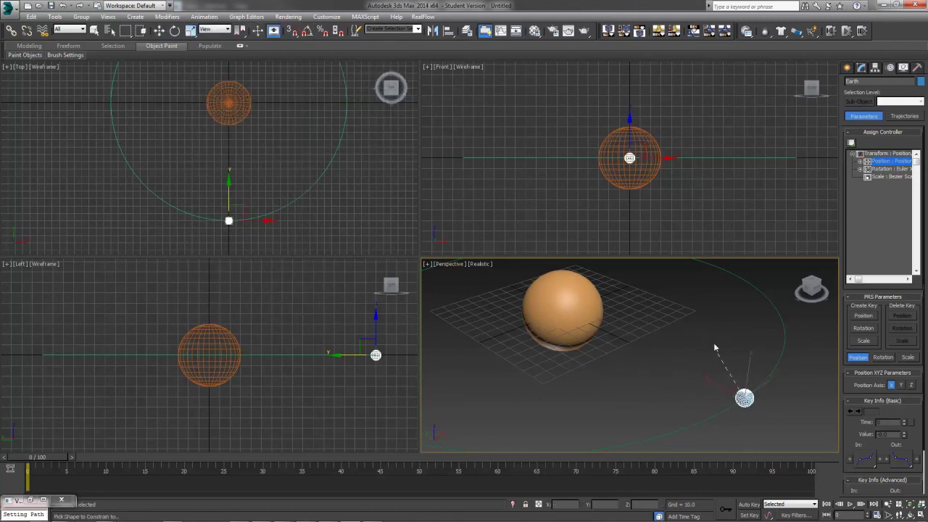
click(738, 278)
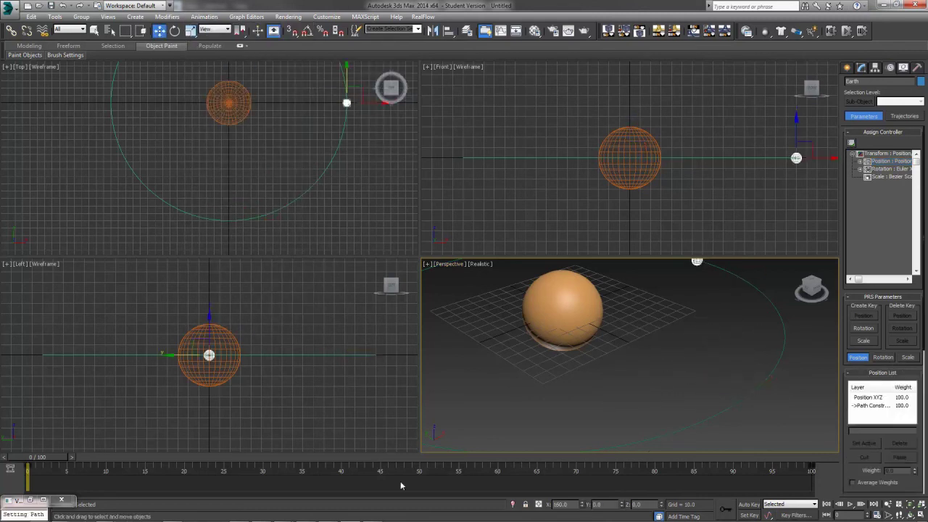
drag(64, 458, 33, 456)
key(w)
scroll(843, 363, down, 5)
scroll(856, 356, down, 2)
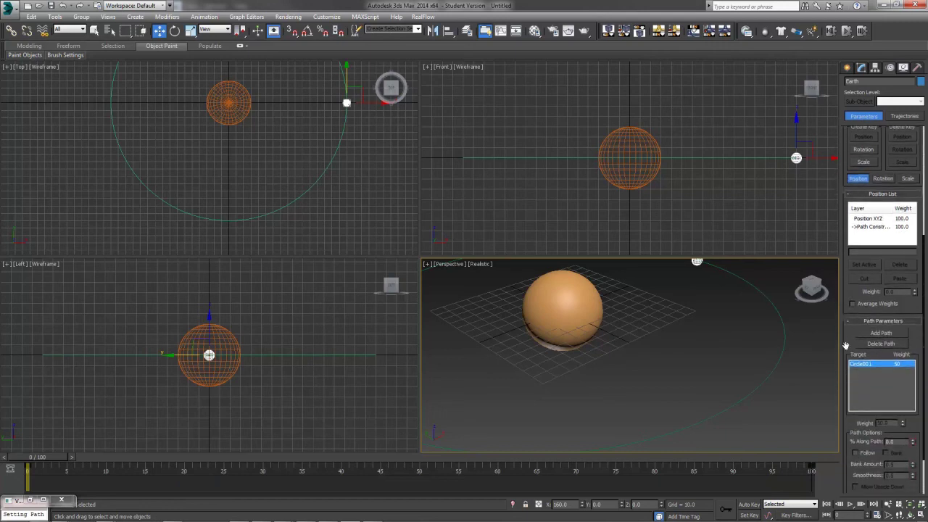
mouse_move(891, 520)
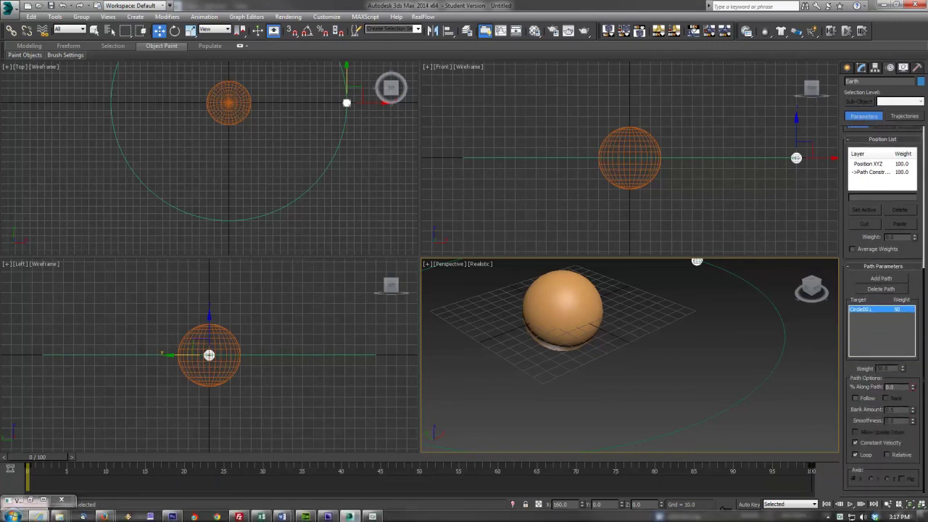